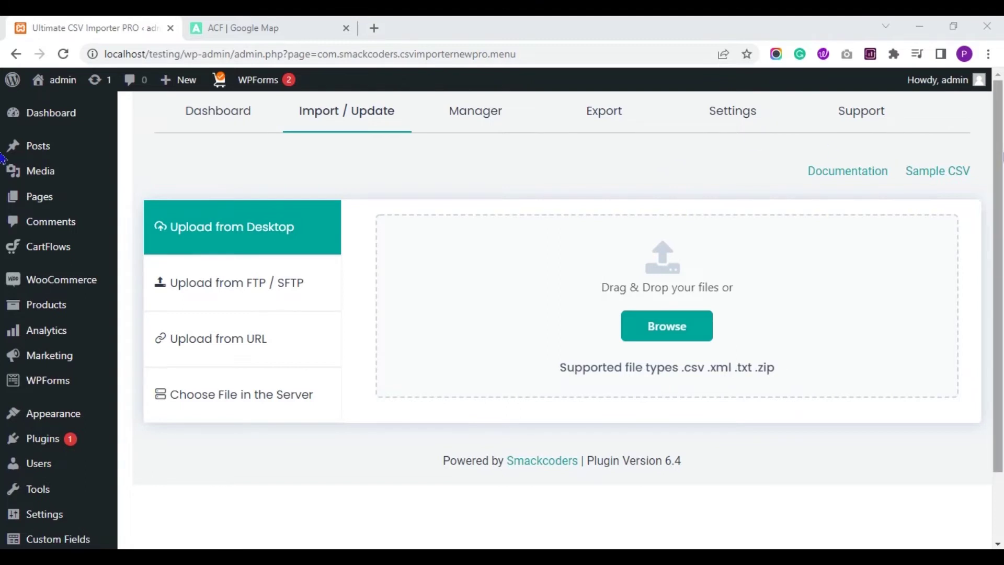
- Edit the ACF Custom Meta Fields group from Custom Fields to see googlemap_field and group_field
scroll(2, 200, "down", 1)
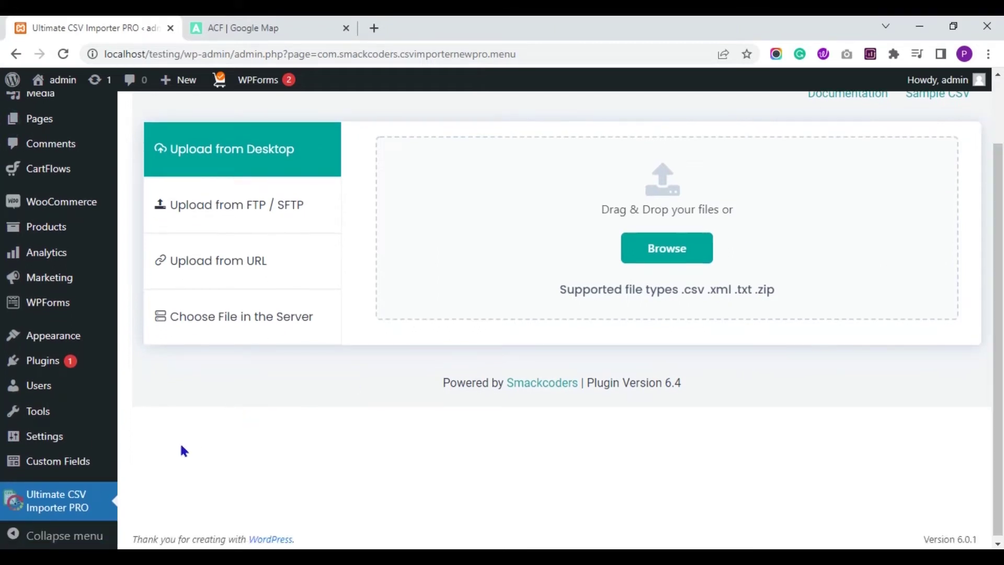
mouse_move(97, 463)
left_click(73, 463)
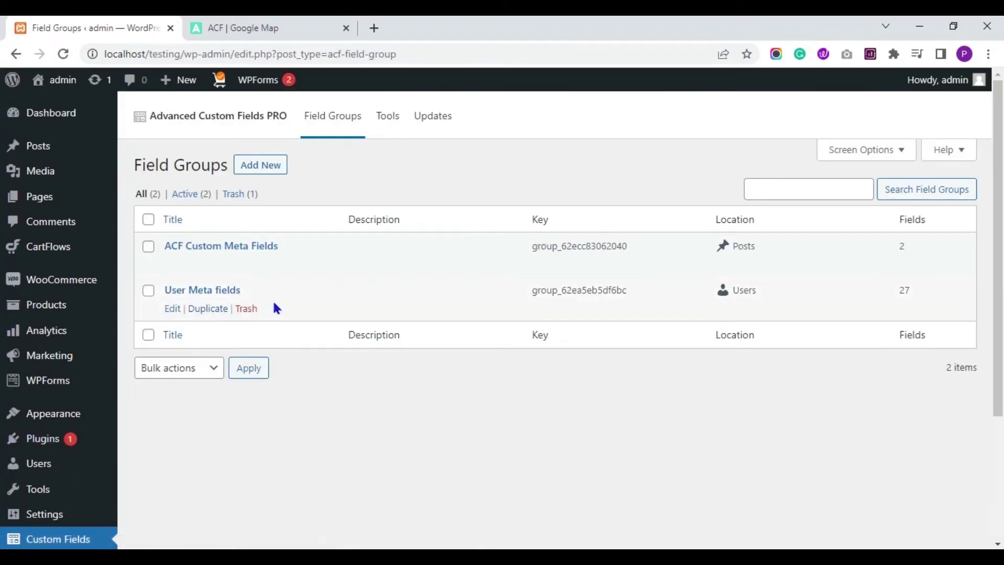
mouse_move(255, 274)
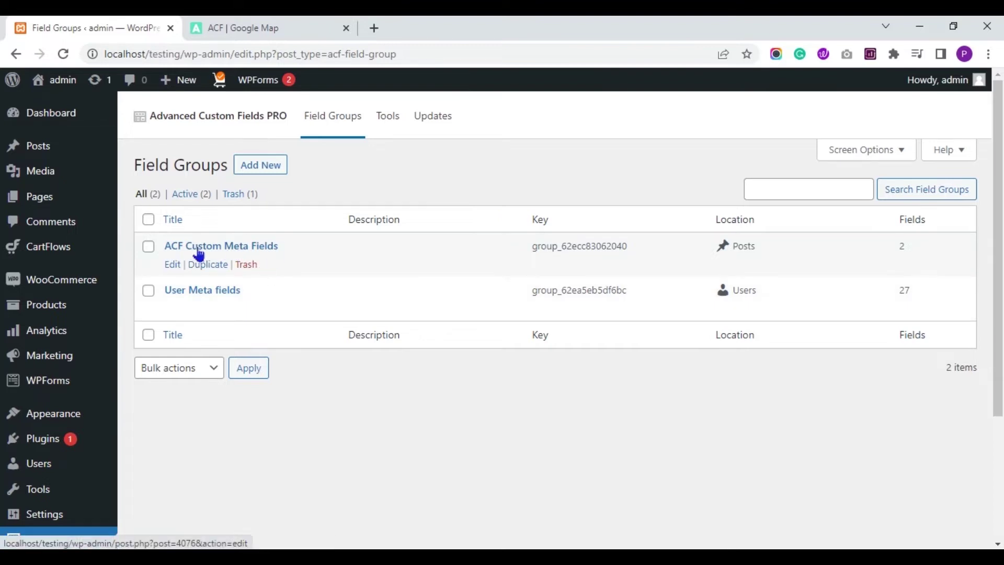
left_click(173, 264)
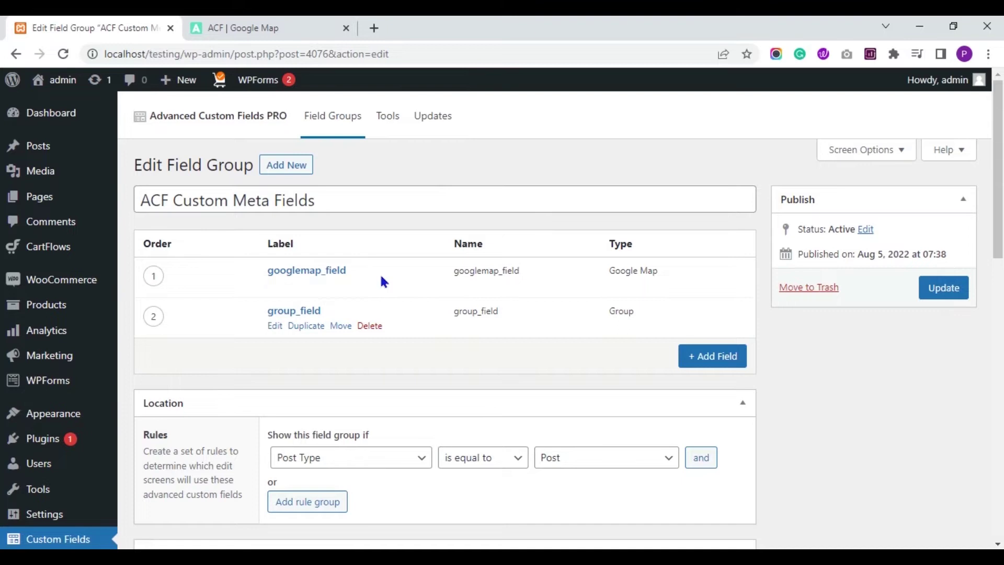
mouse_move(352, 285)
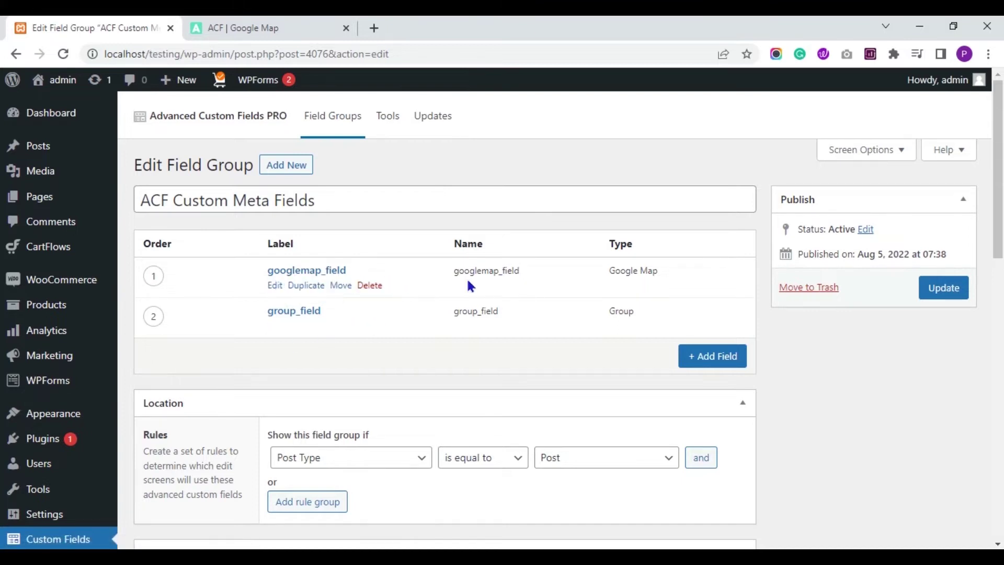
mouse_move(463, 311)
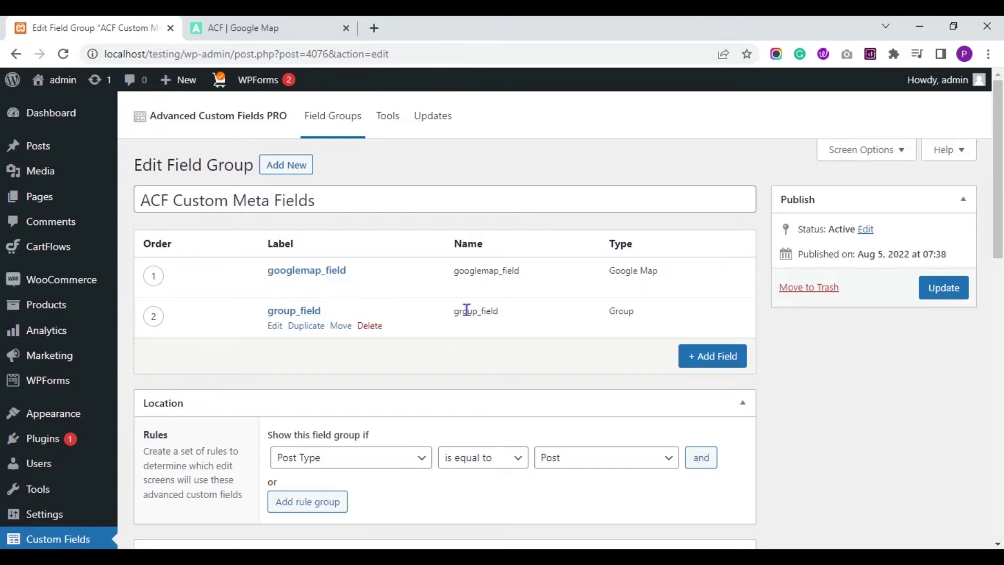
- Expand group_field and scroll its settings down to the group_googlemap_field Google Map sub-field
left_click(275, 326)
left_click_drag(998, 189, 998, 290)
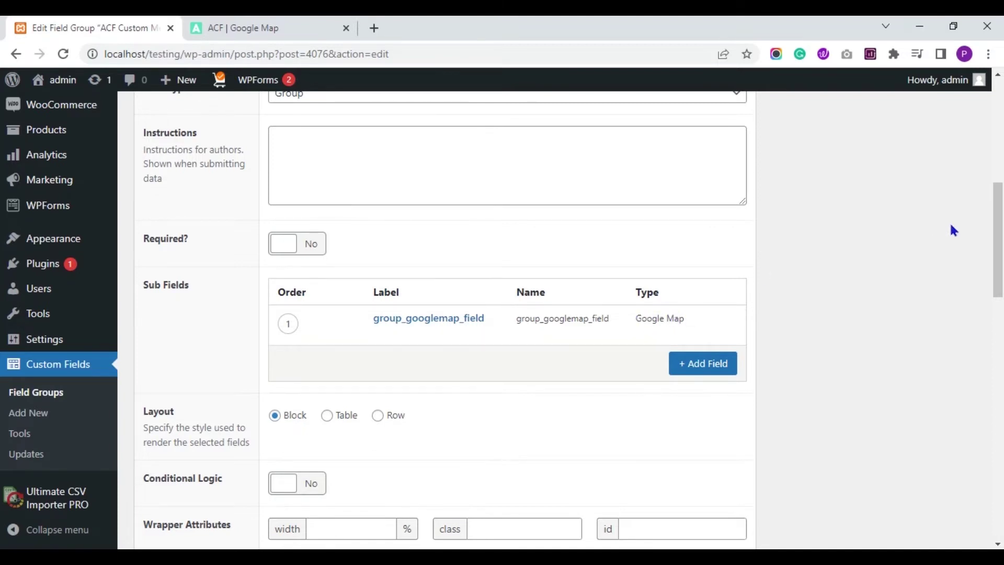
scroll(995, 226, "down", 6)
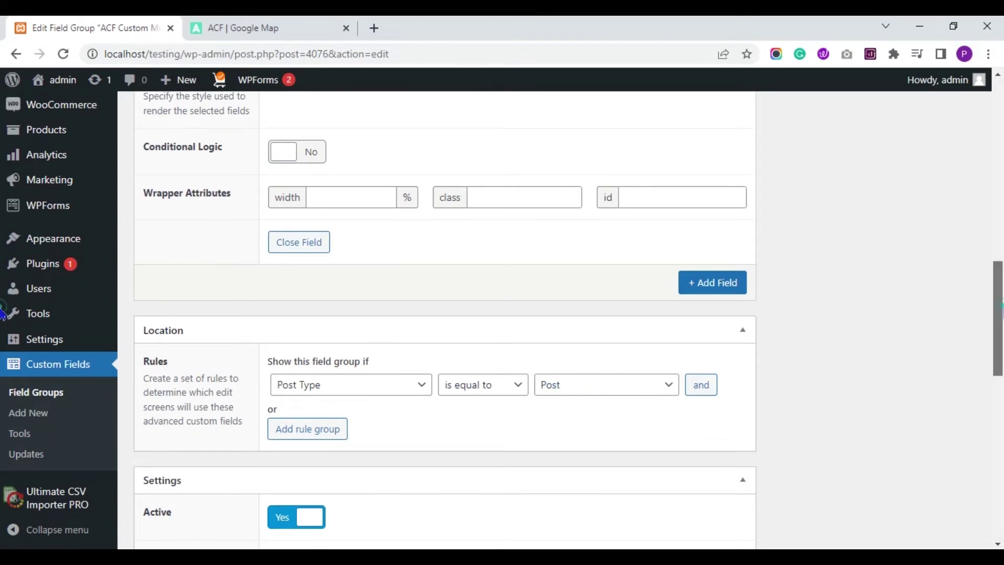
scroll(995, 223, "up", 7)
scroll(996, 224, "up", 1)
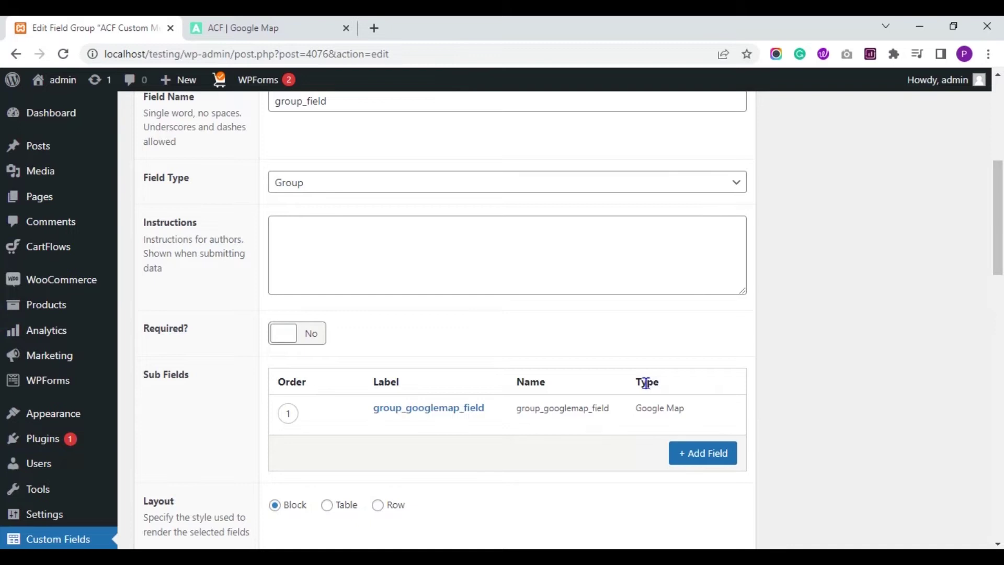
mouse_move(673, 408)
- Start a new post and dismiss the Google Maps warning so googlemap_field shows a Melbourne map
mouse_move(42, 147)
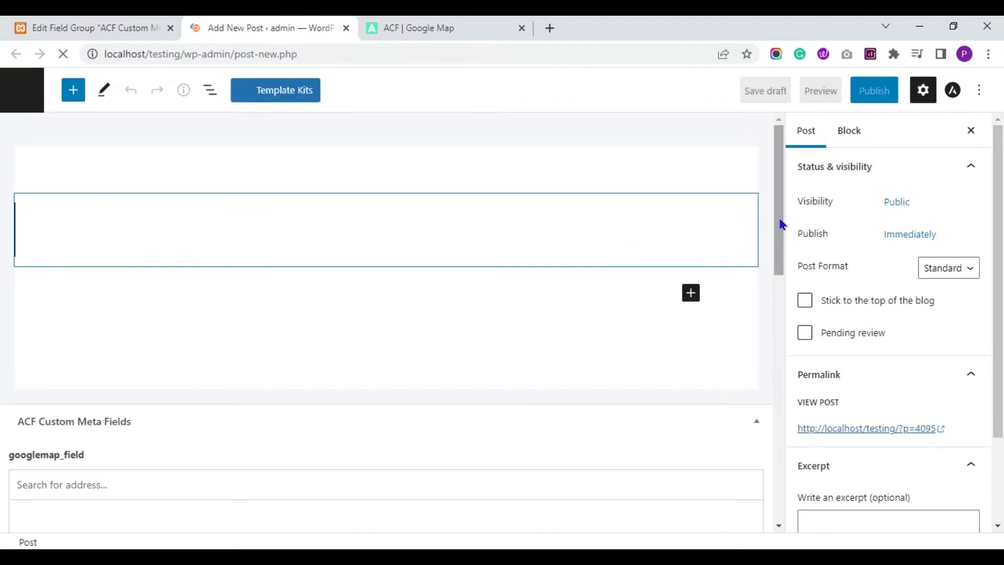
left_click_drag(780, 227, 789, 294)
scroll(788, 308, "down", 2)
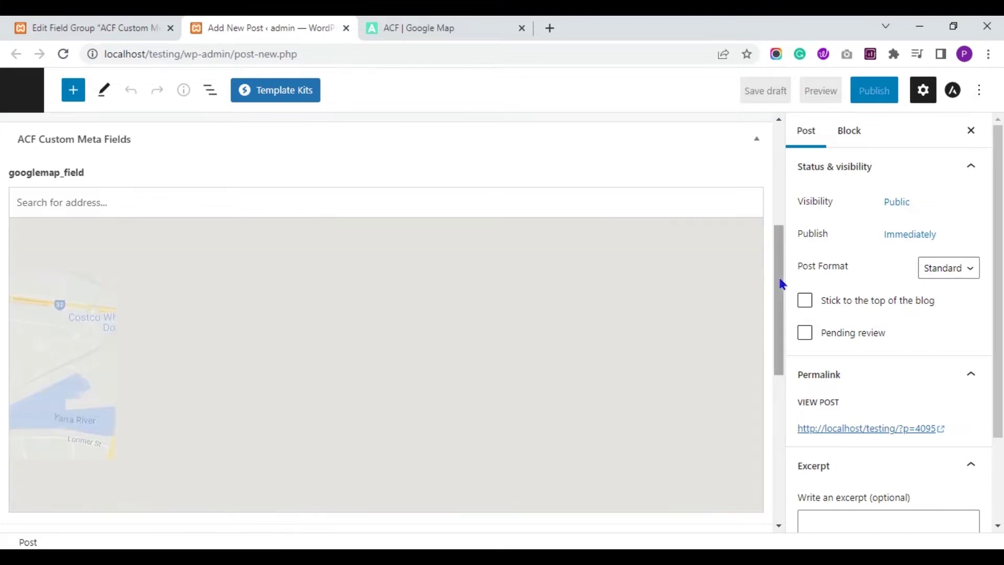
left_click_drag(778, 276, 782, 289)
left_click(477, 285)
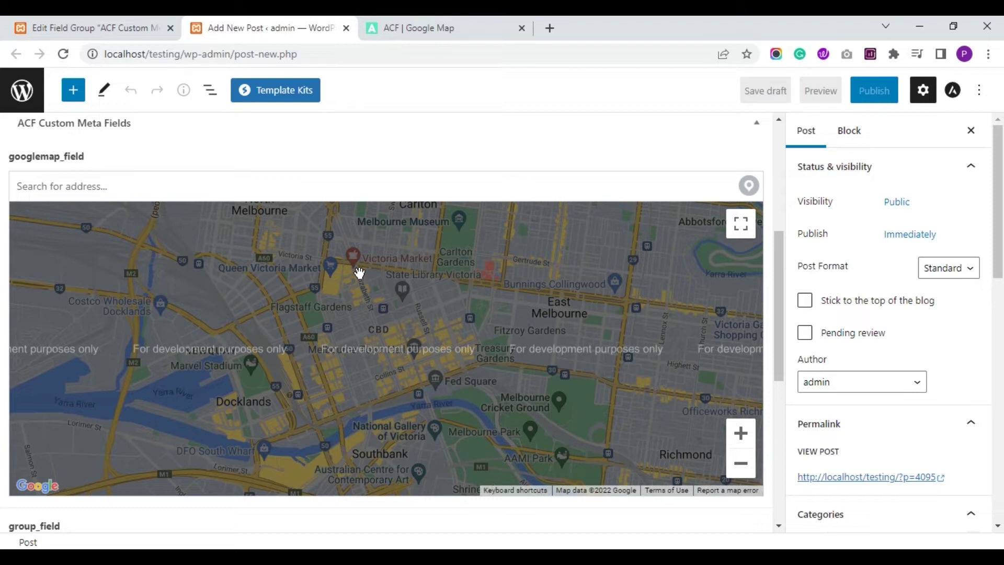
- Open Astra's functions.php at its Google Maps API filter, then view the ACF Google Map docs
left_click(133, 29)
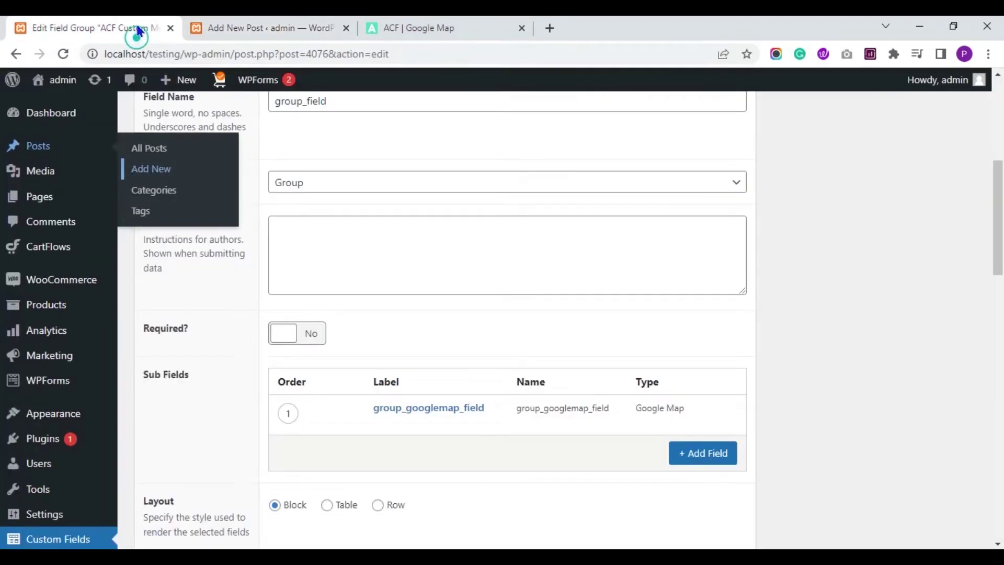
mouse_move(78, 414)
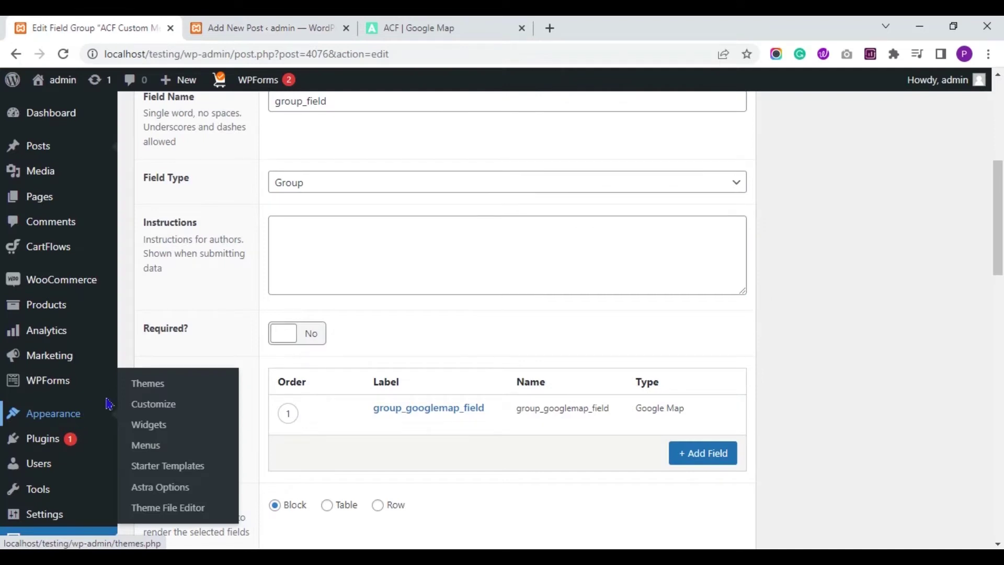
left_click(164, 510)
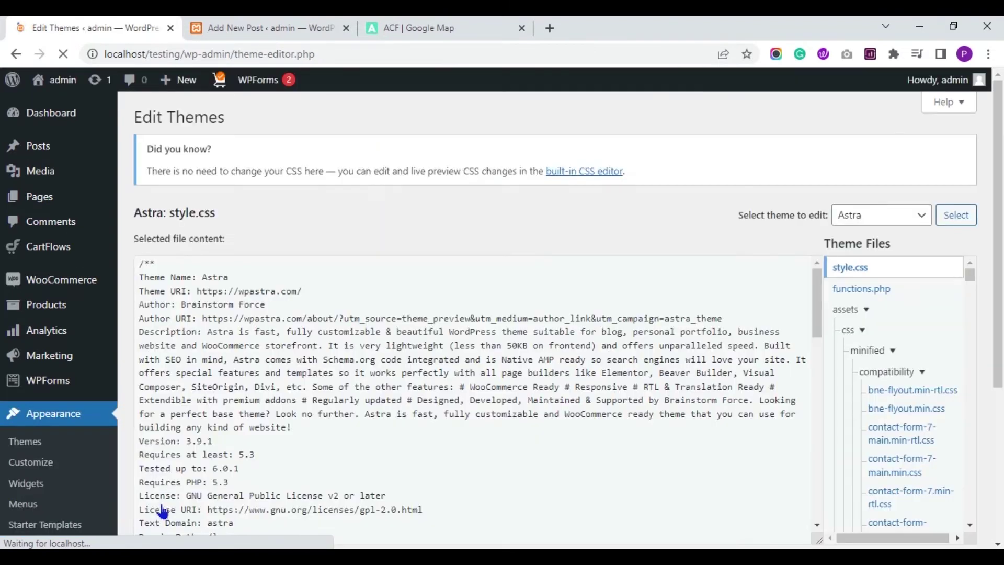
left_click(887, 293)
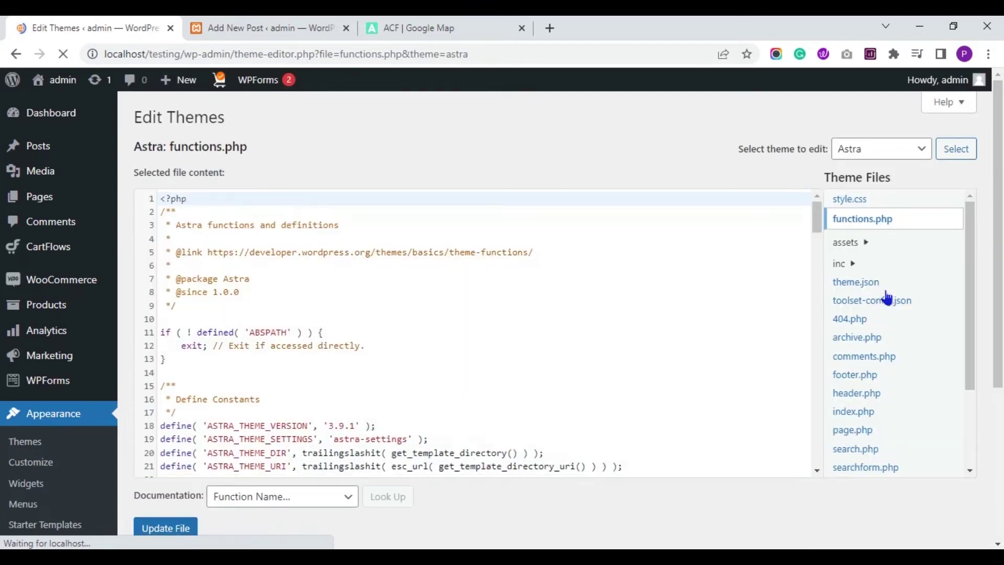
left_click_drag(823, 231, 818, 462)
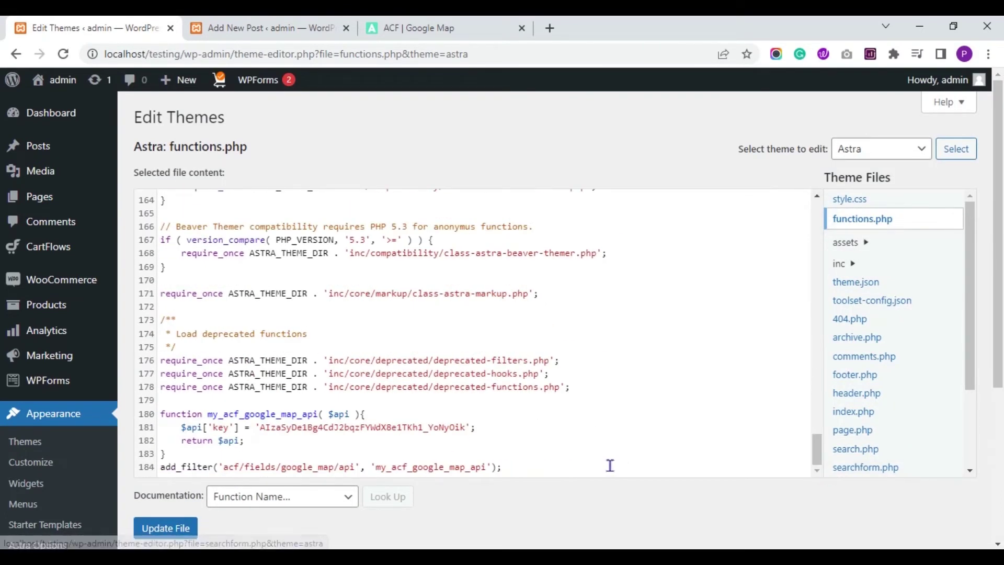
left_click(418, 28)
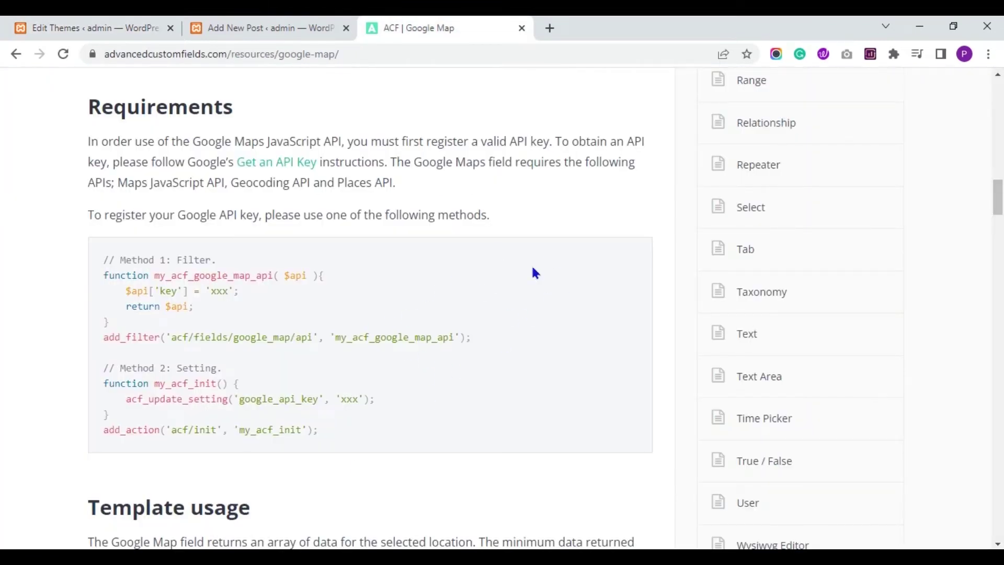
- Compare the docs' API key filter sample with the my_acf_google_map_api filter in functions.php
left_click(283, 26)
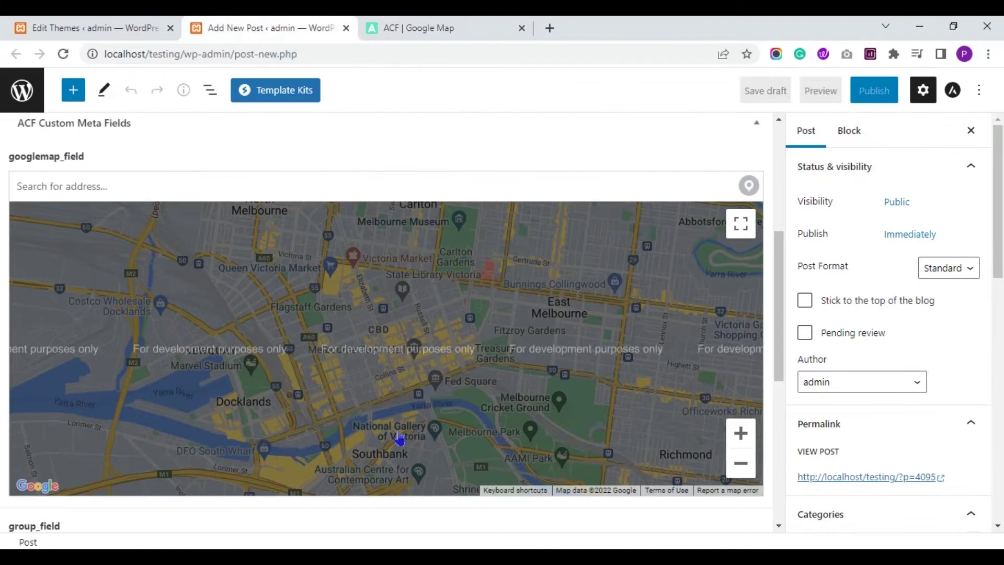
left_click(101, 28)
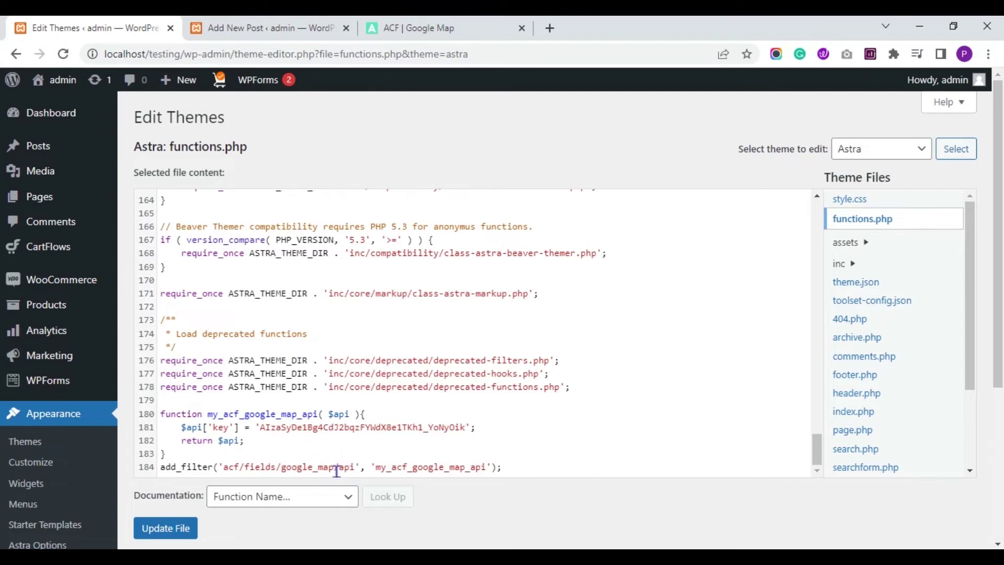
left_click(405, 25)
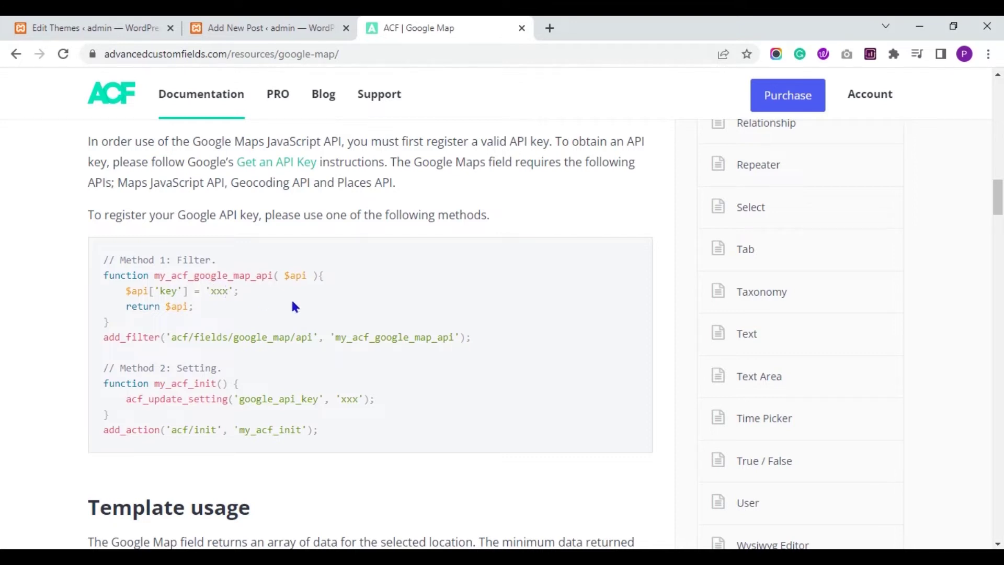
left_click(121, 28)
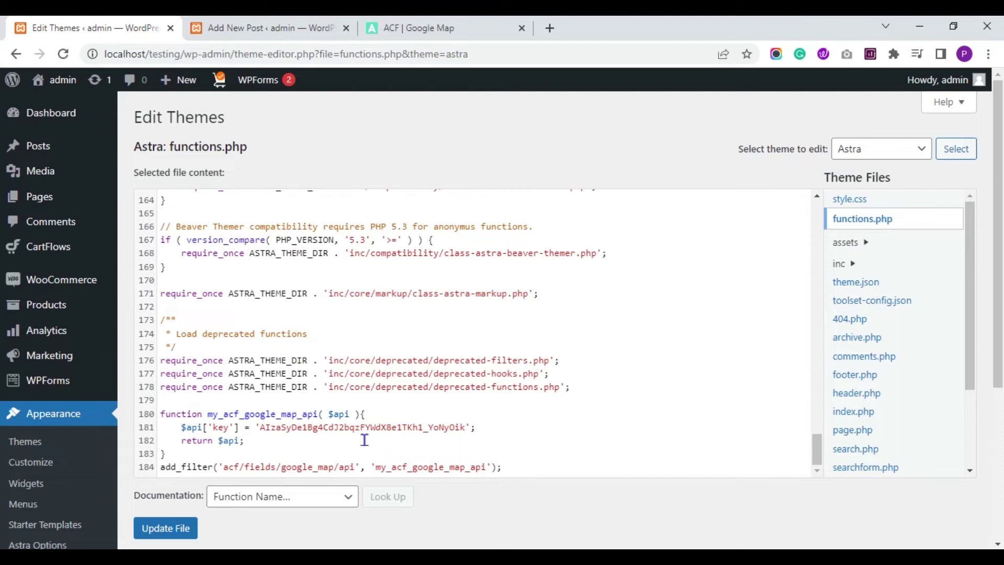
- In the Excel sample CSV, review the first post's post_title, post_content, post_date and post_name
key("alt+Tab")
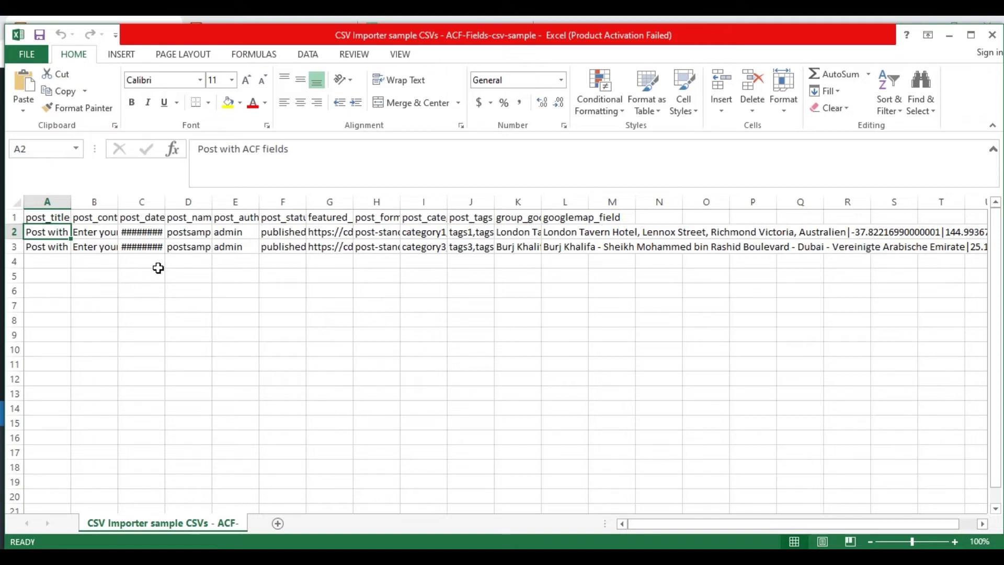
key("Up")
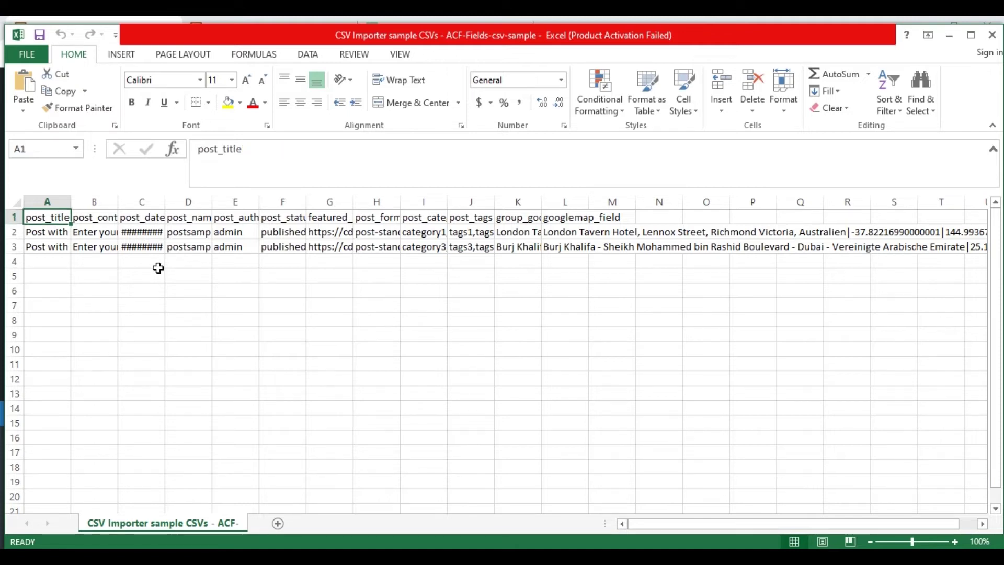
key("Down")
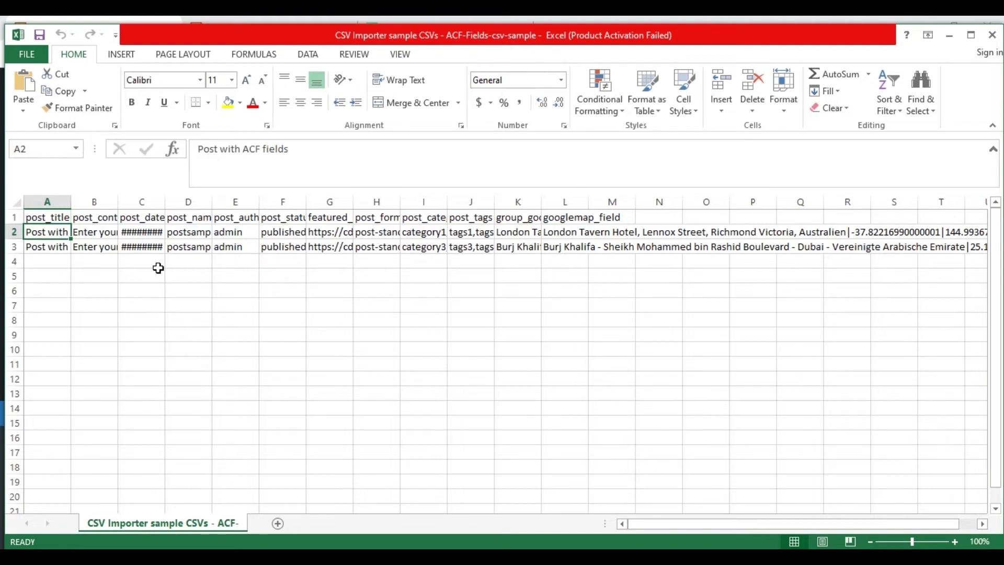
key("Up")
key("Right")
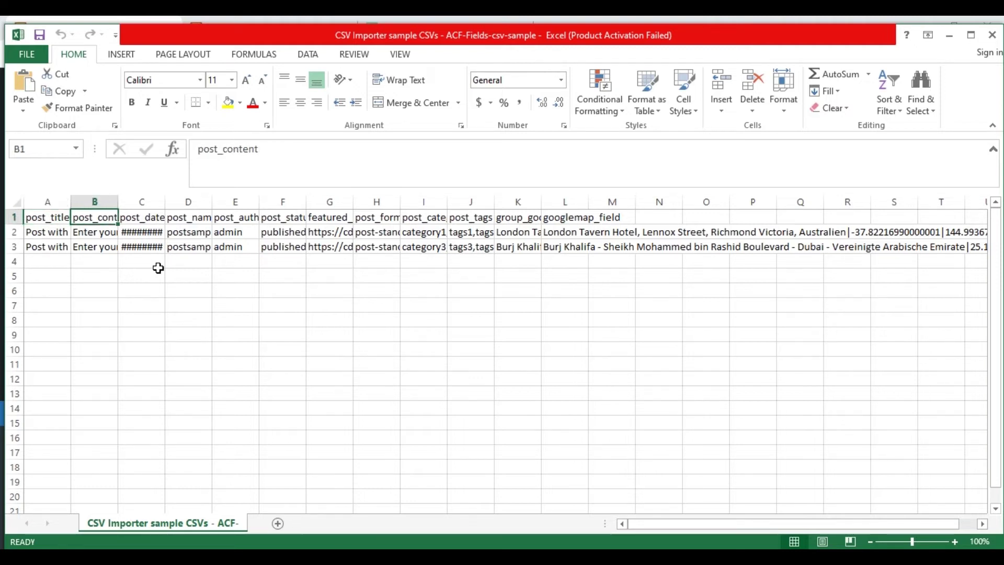
key("Down")
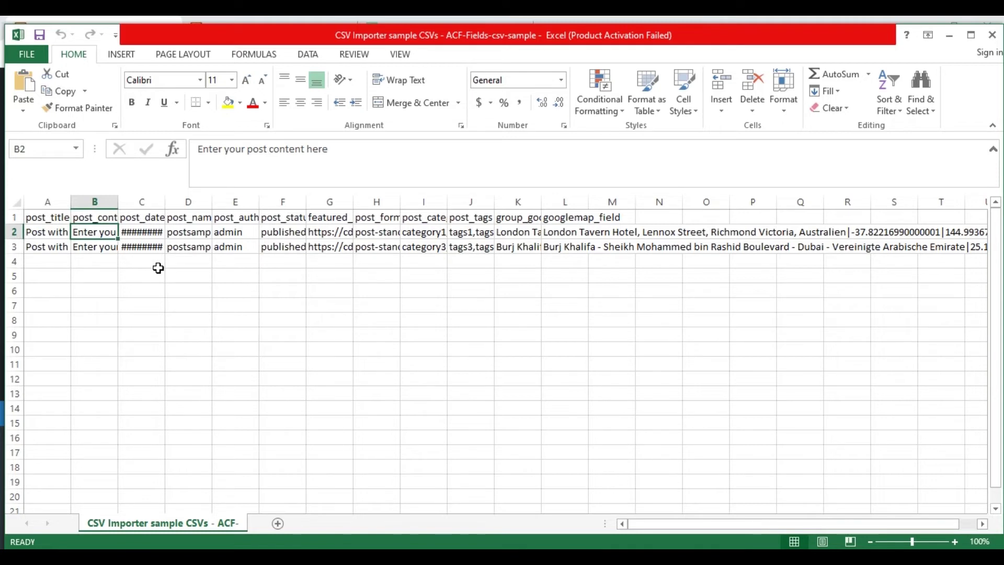
key("Up")
key("Right")
key("Down")
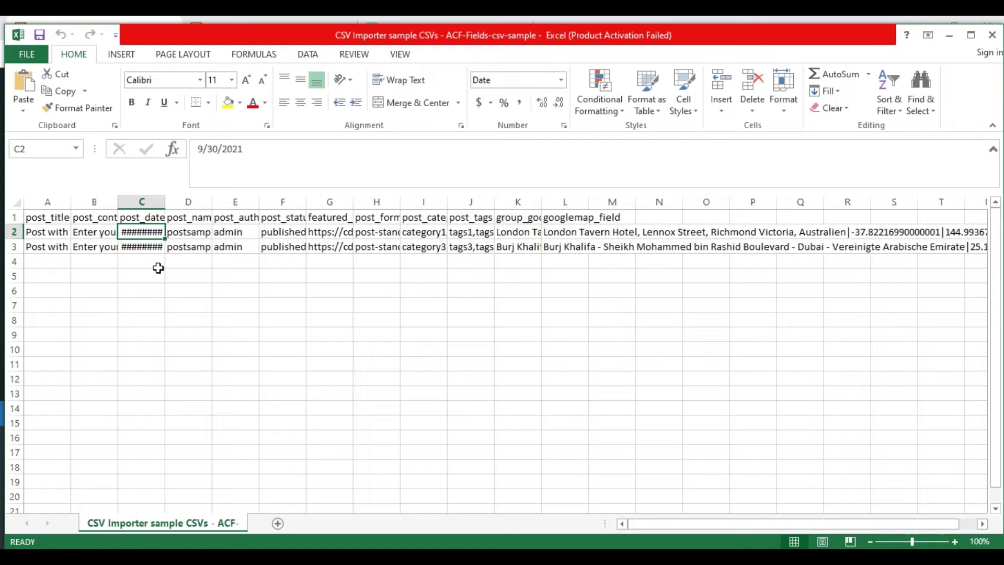
key("Up")
key("Right")
key("Down")
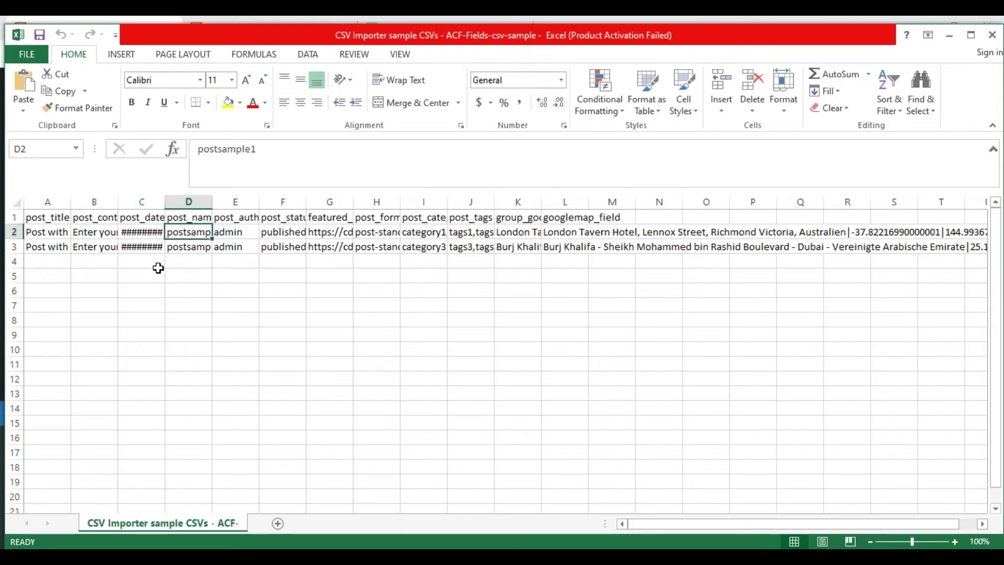
- Check post_author (admin), post_status (published), the featured_image URL and post_format (post-standard)
key("Up")
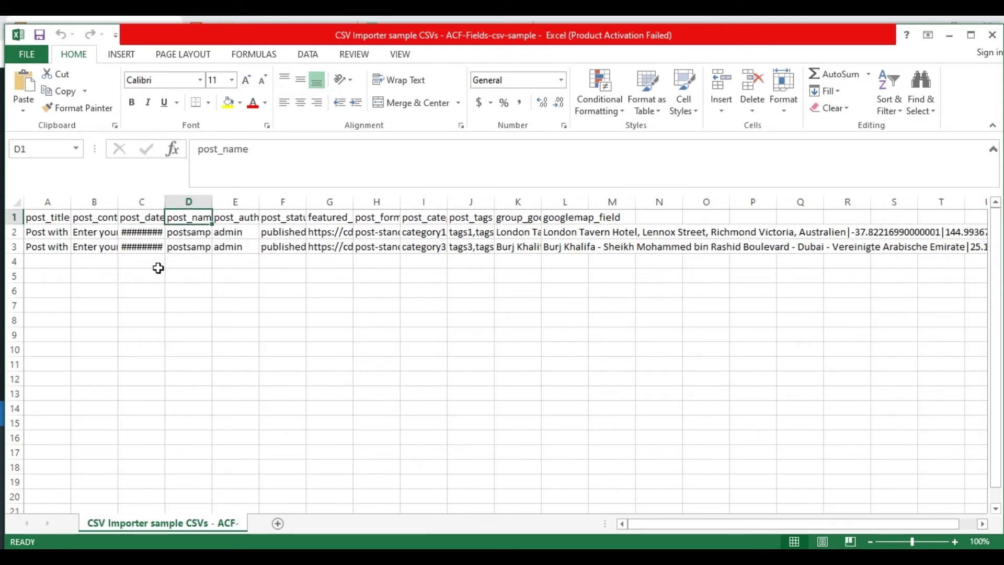
key("Right")
key("Down")
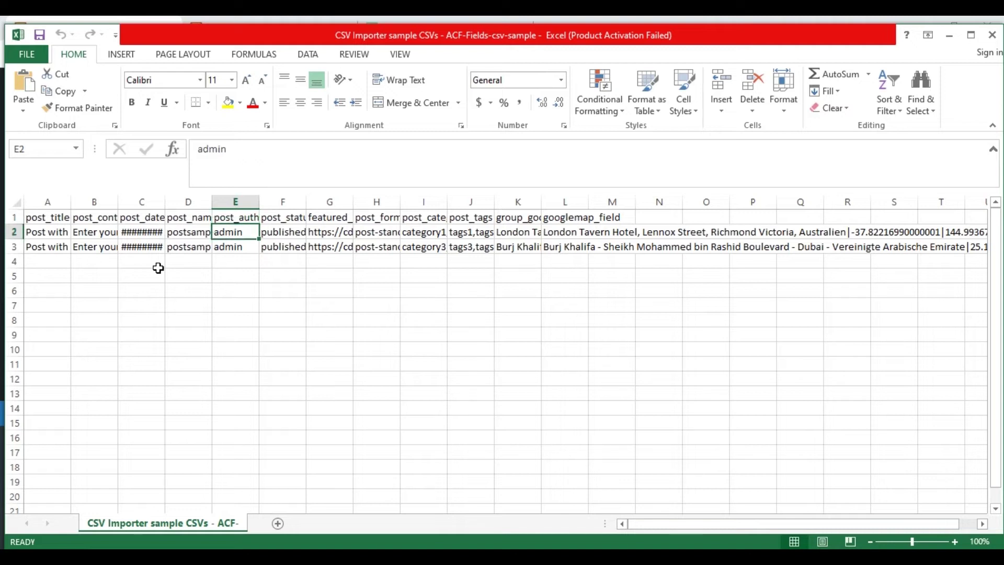
key("Up")
key("Right")
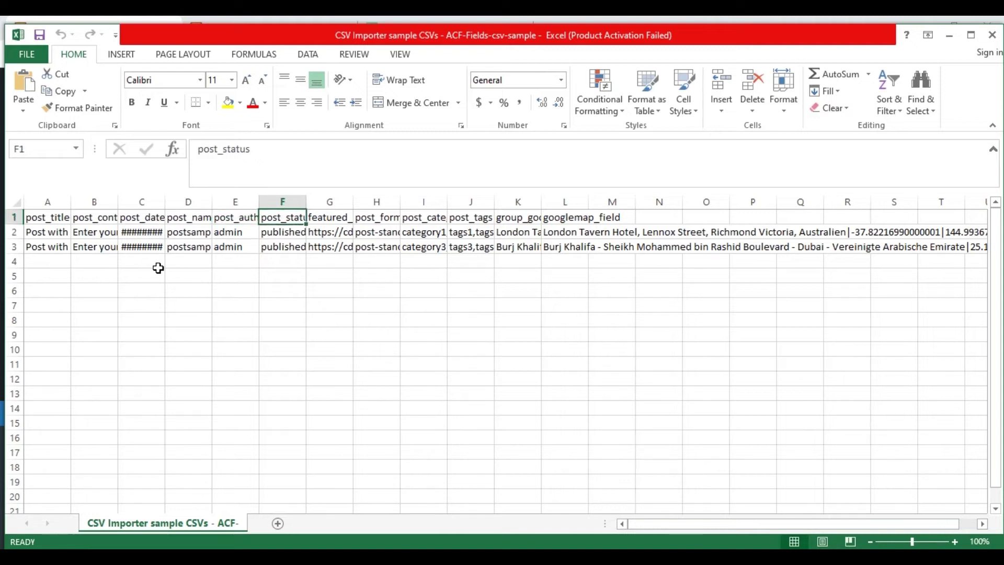
key("Down")
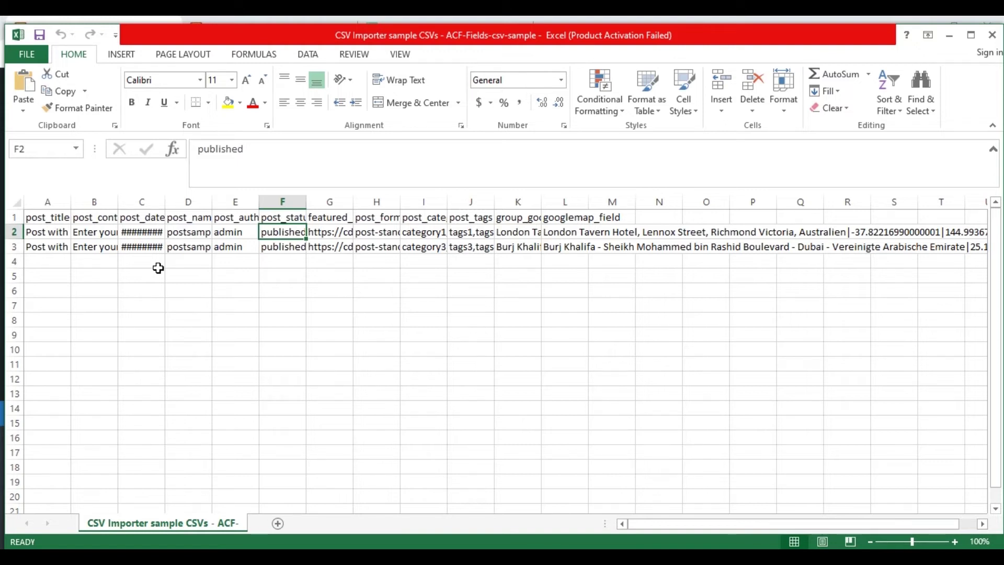
key("Up")
key("Right")
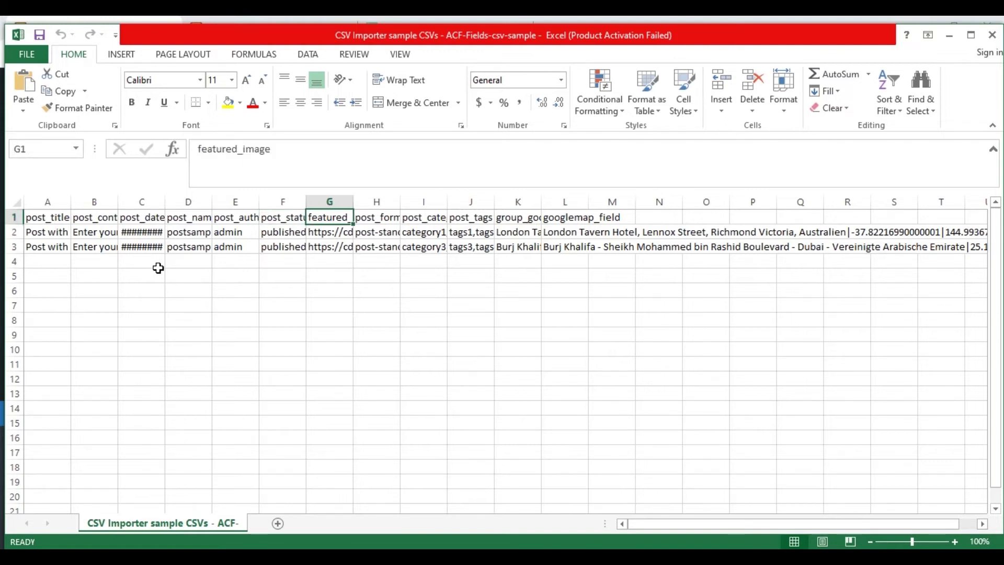
key("Down")
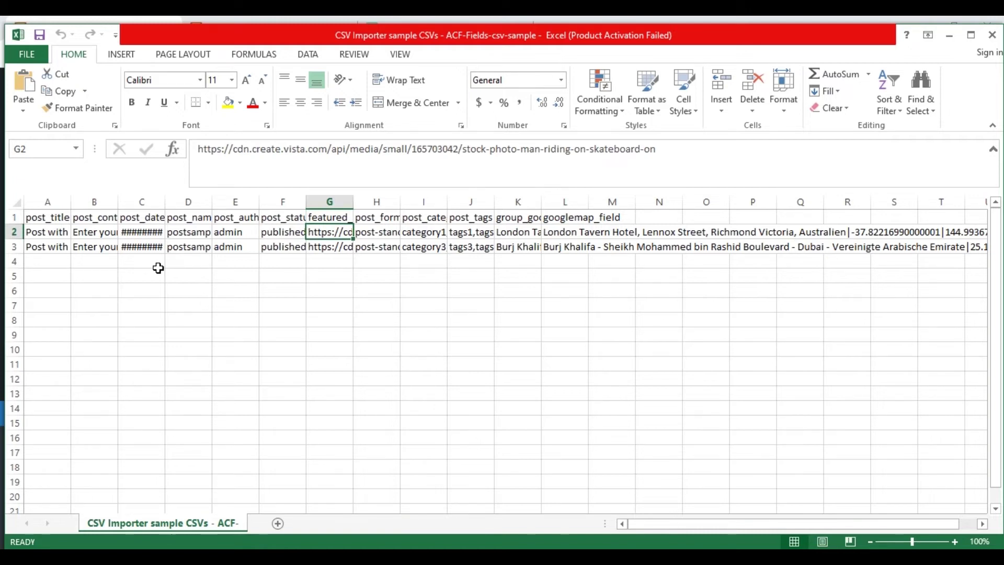
key("Up")
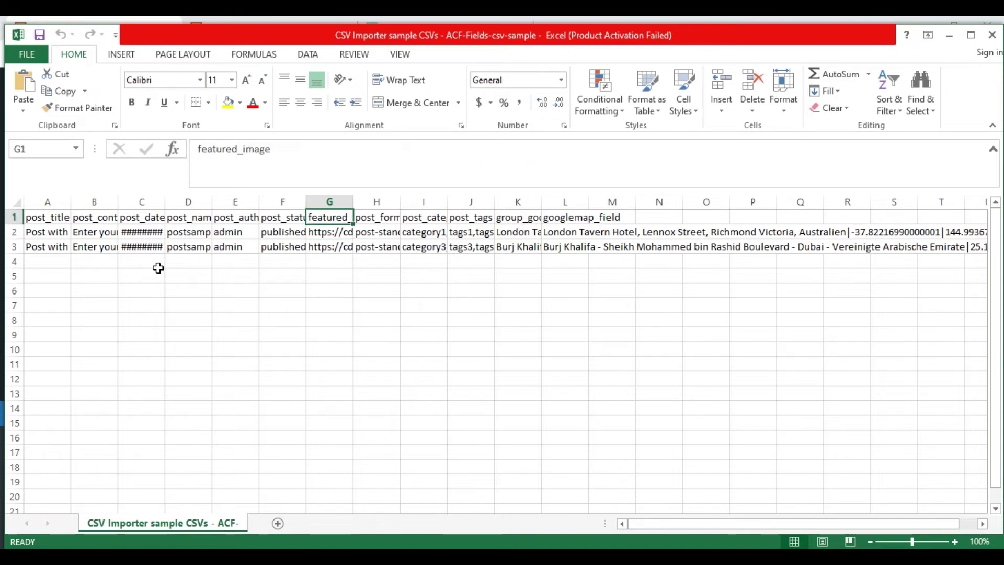
key("Right")
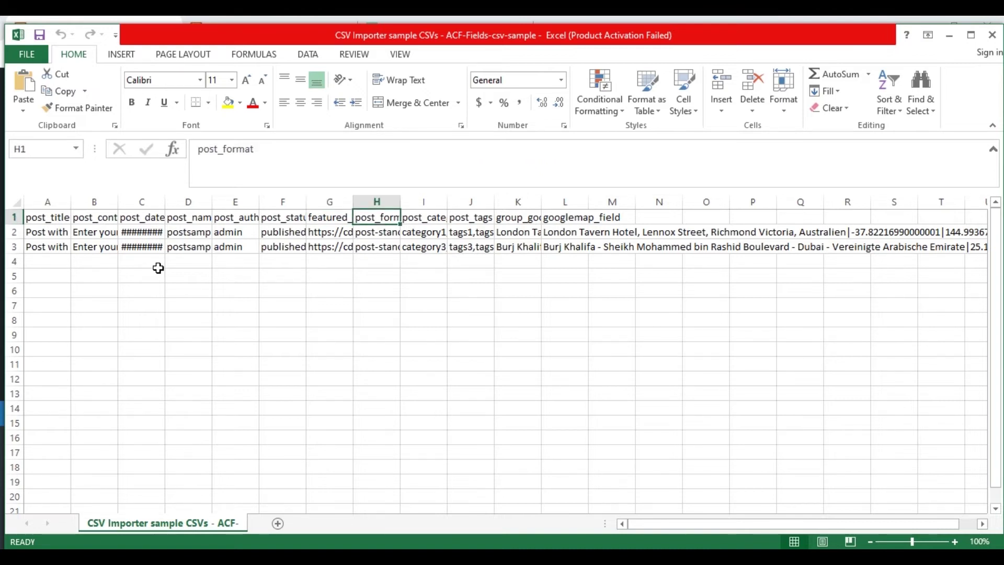
key("Down")
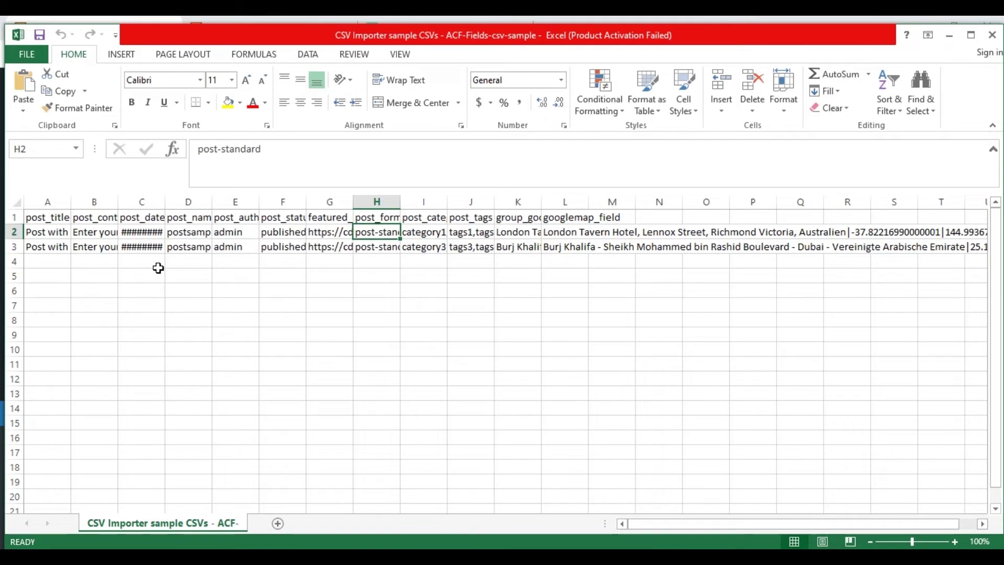
- Review post_category (category1,category2) and post_tags (tags1,tags2) values
key("Up")
key("Right")
key("Down")
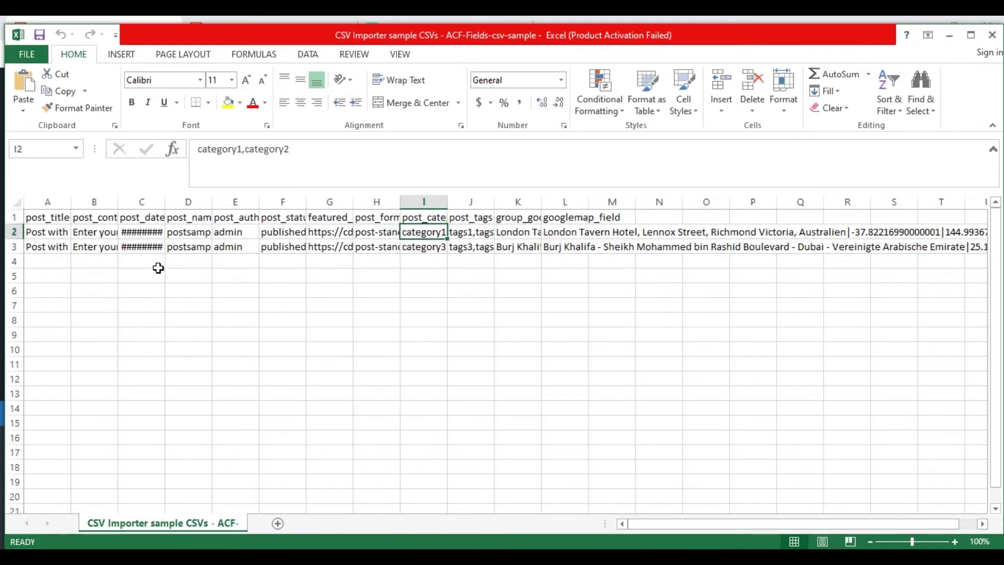
key("Right")
key("Up")
key("Left")
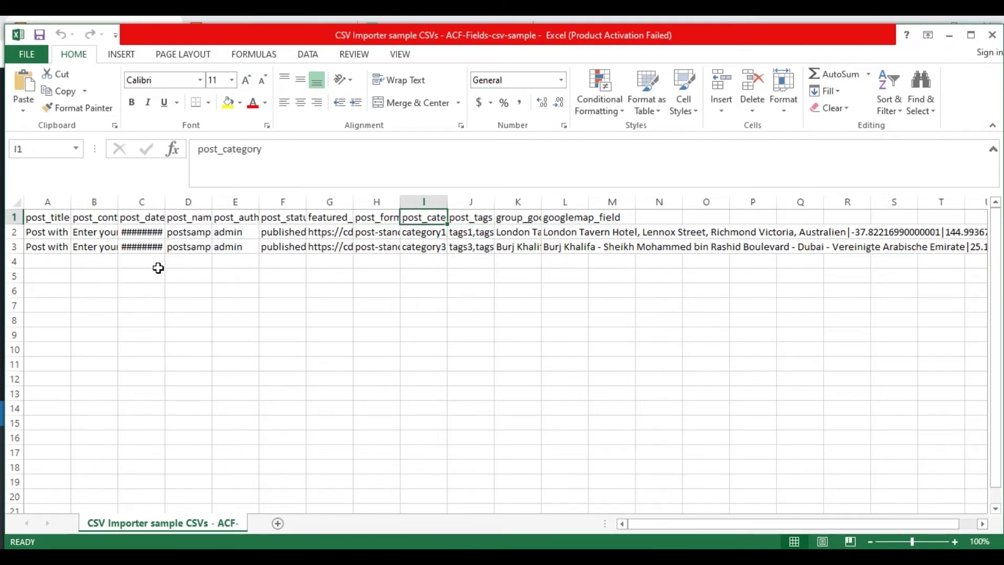
key("Down")
key("Right")
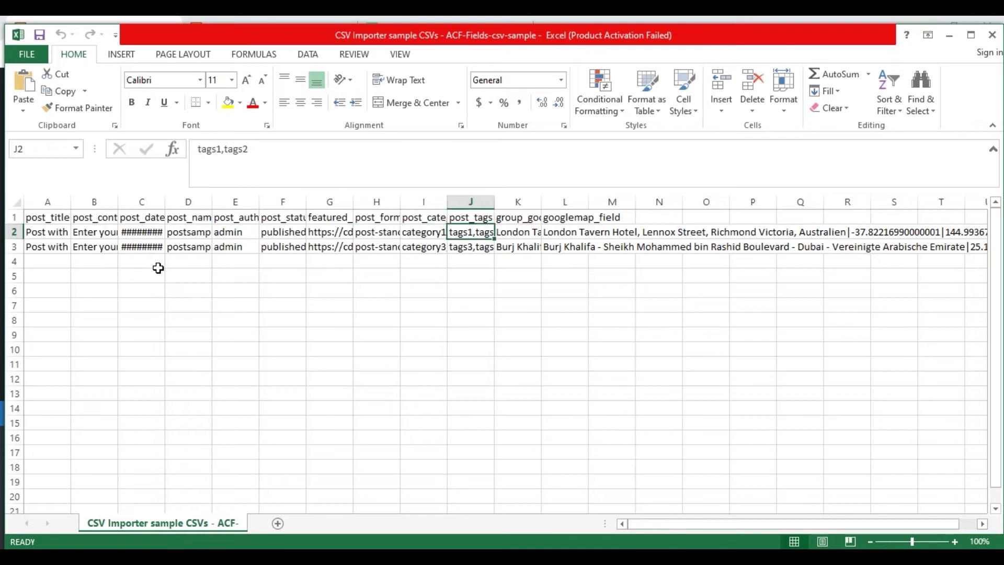
key("Up")
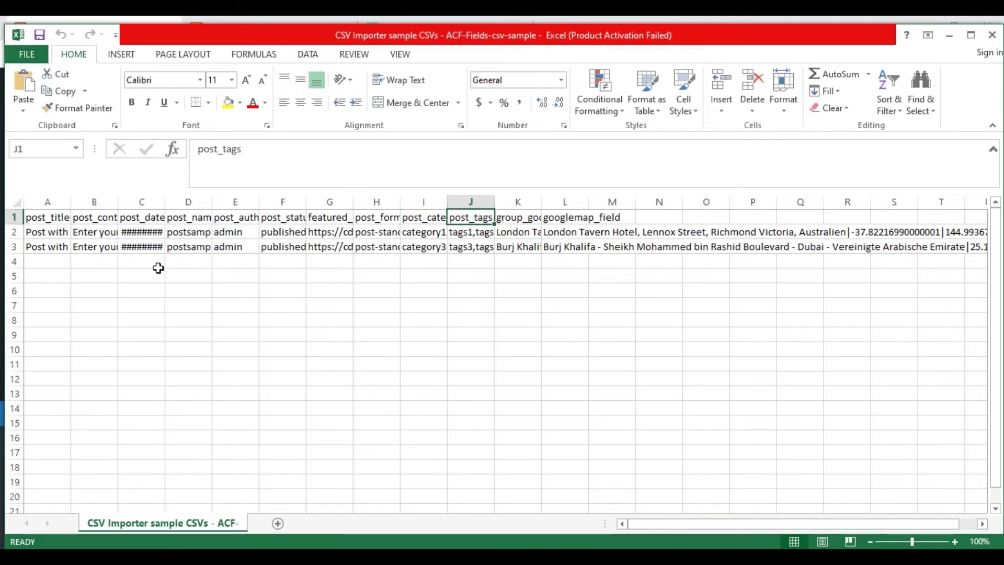
- Inspect the group_googlemap_field and googlemap_field London address values, then minimize Excel
key("Right")
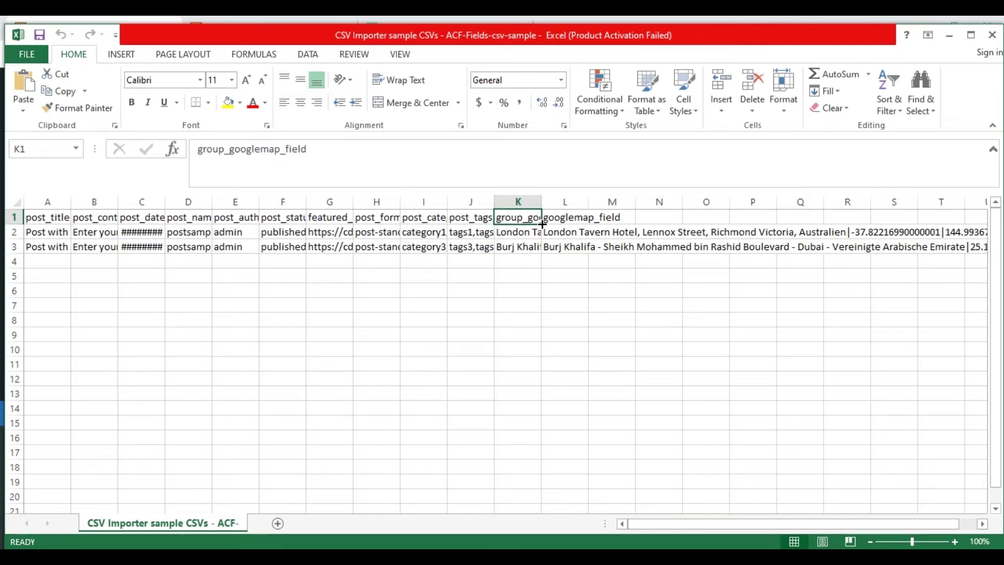
key("Down")
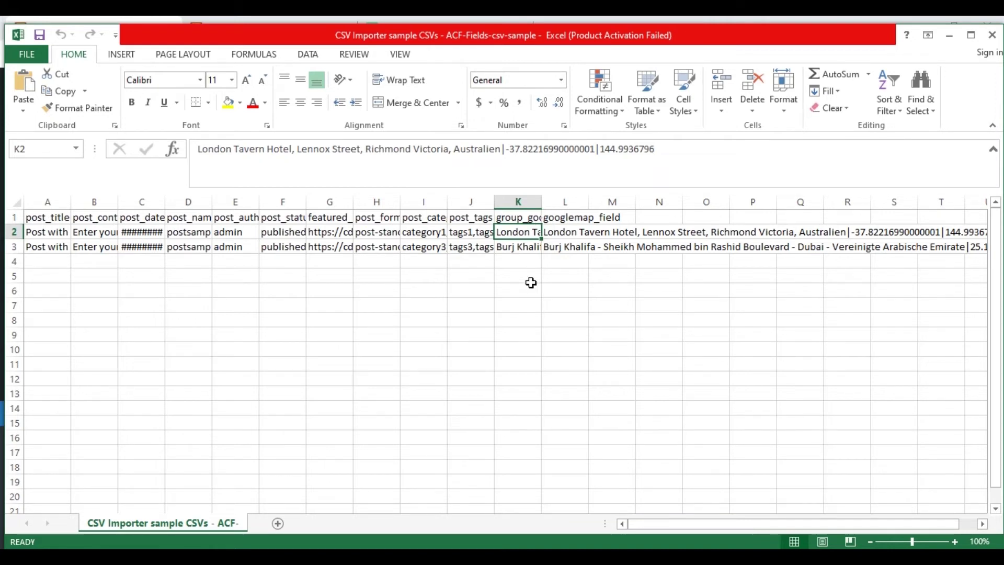
key("Up")
key("Right")
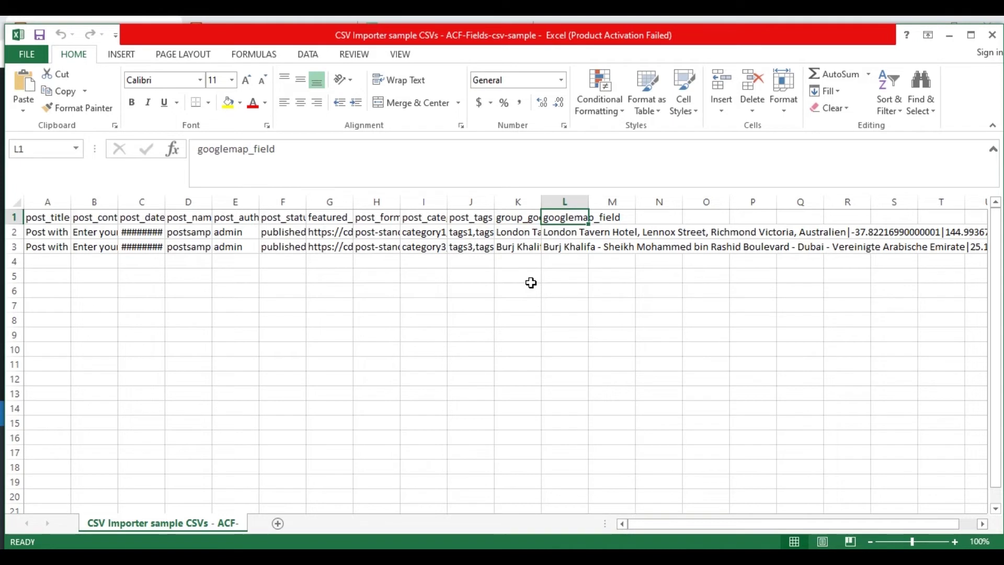
key("Down")
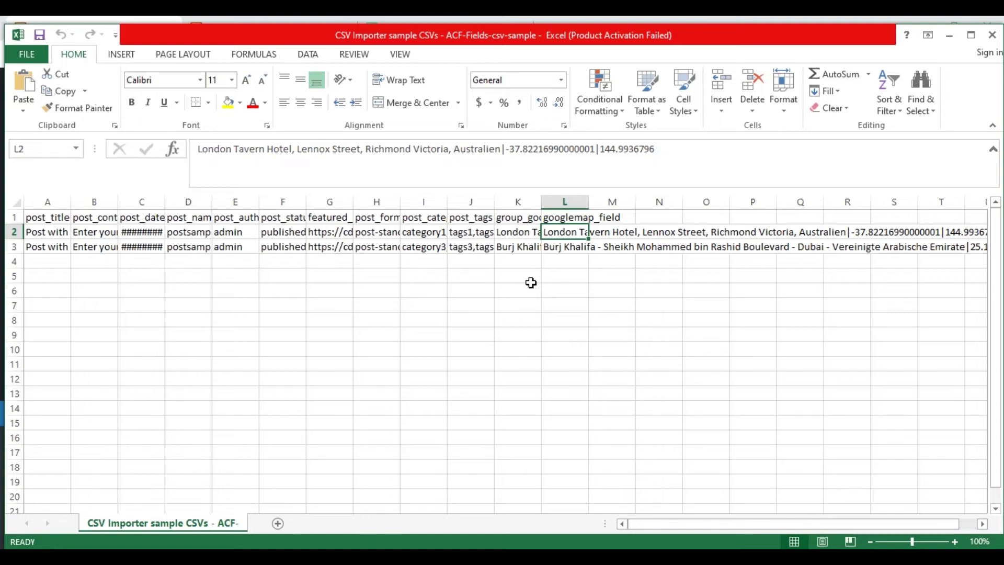
key("Down")
key("Down")
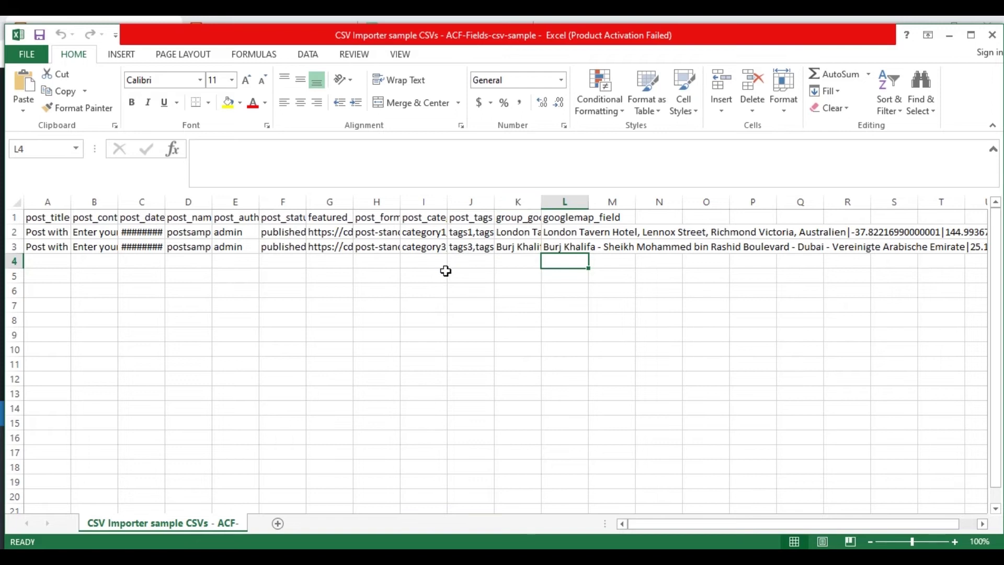
left_click(949, 36)
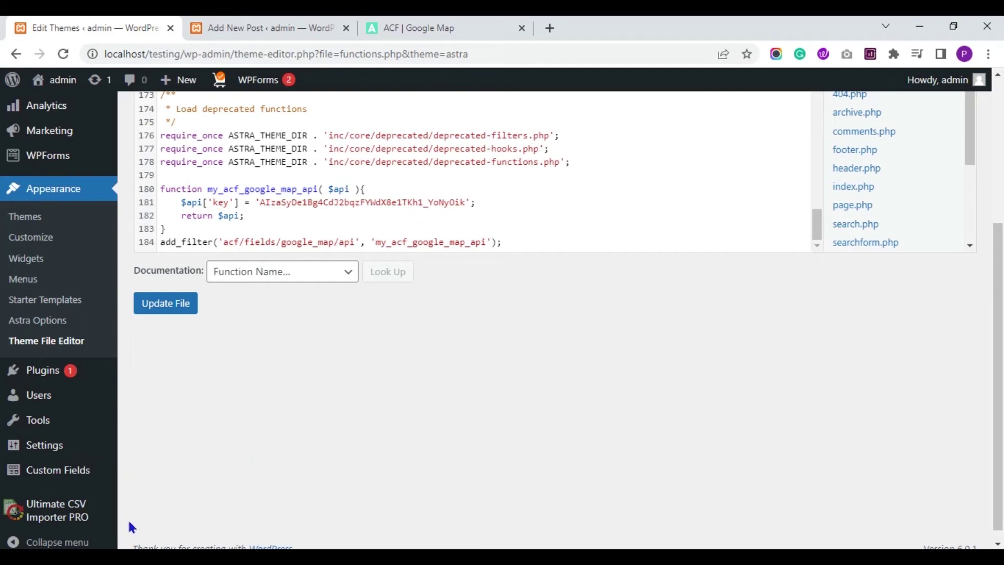
- Upload ACF-Fields-csv-sample.csv from Downloads into Ultimate CSV Importer PRO
left_click(76, 525)
mouse_move(240, 93)
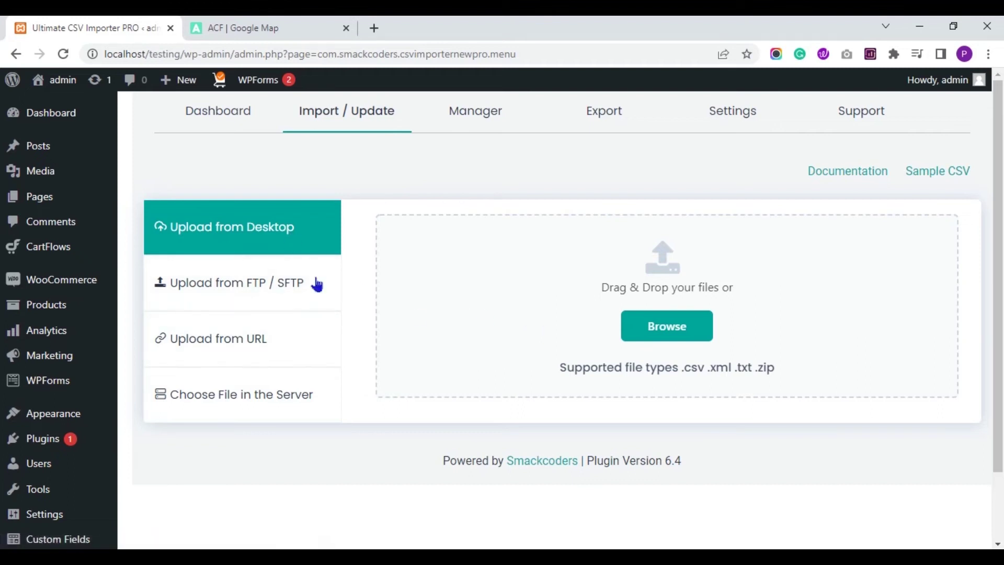
left_click(648, 339)
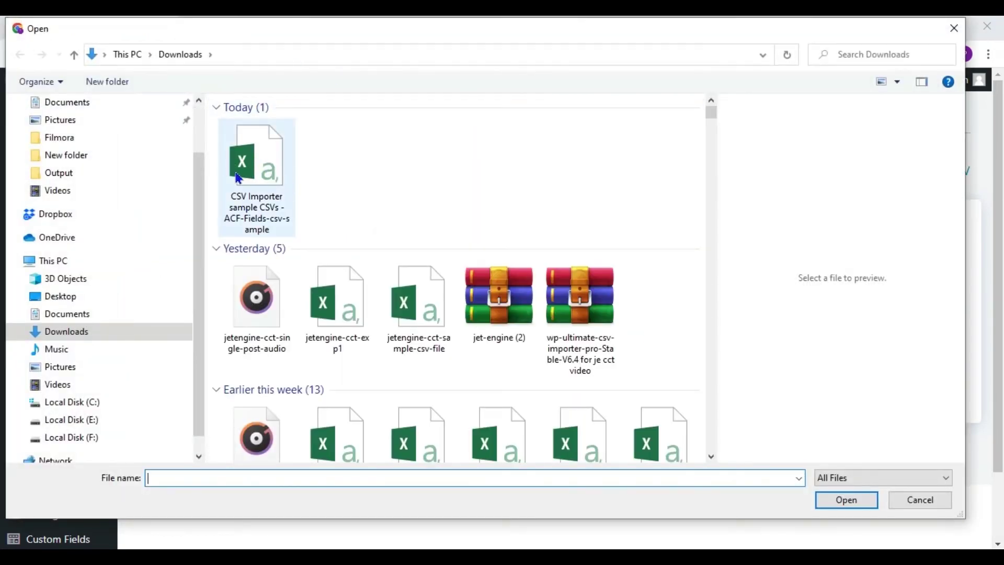
left_click(264, 163)
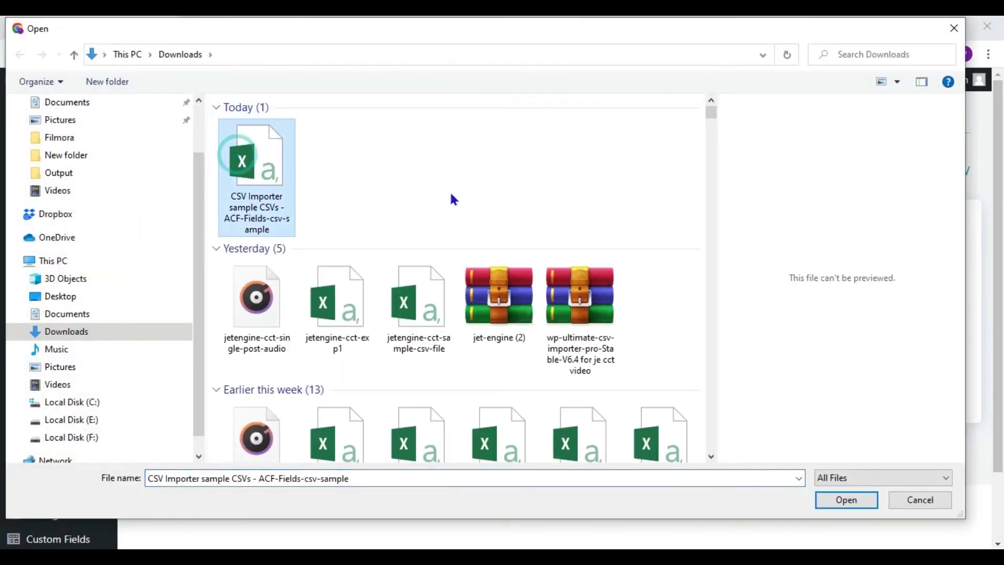
left_click(846, 499)
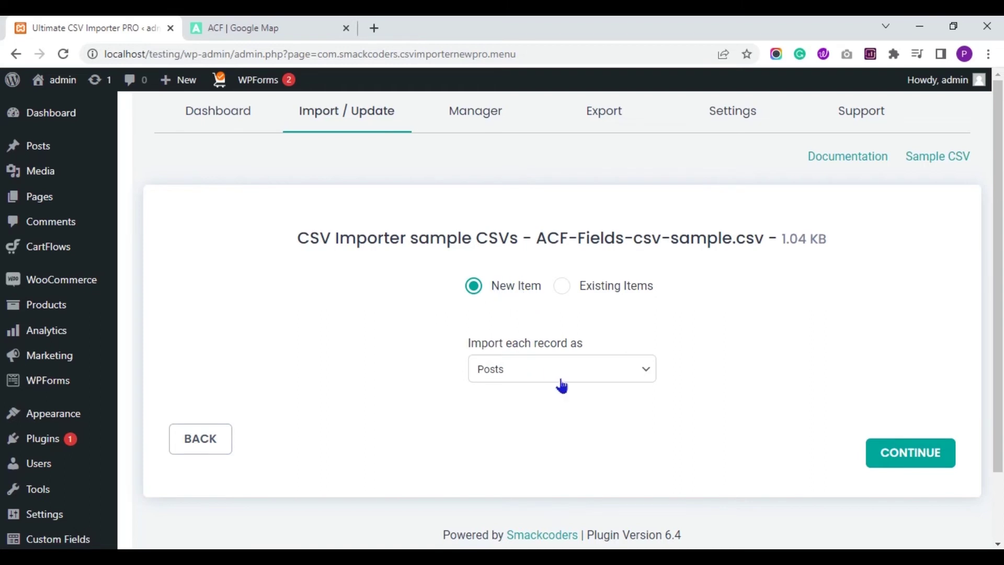
- Keep Posts as the import type, continue, and create a new field mapping
left_click(584, 383)
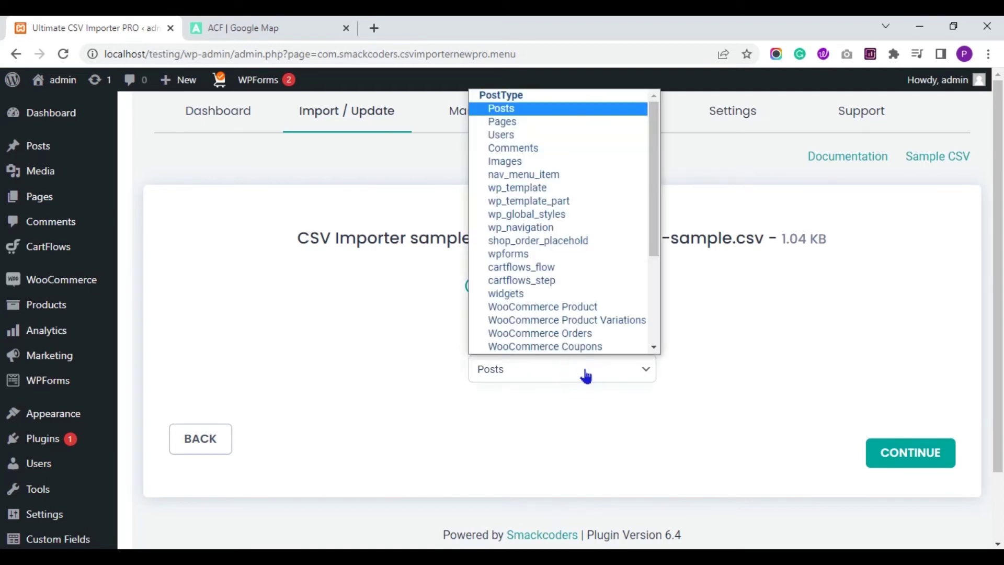
left_click(591, 372)
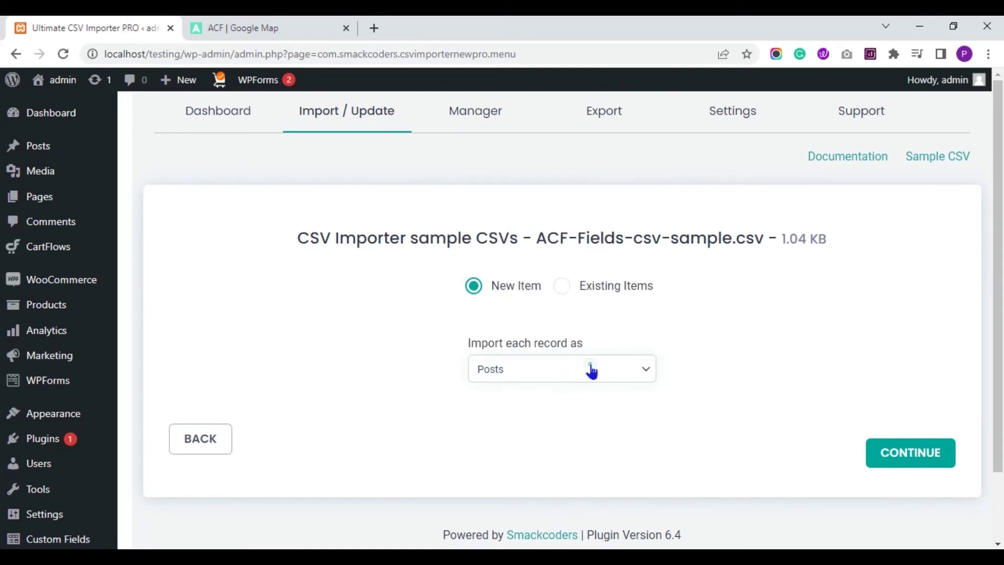
left_click(919, 463)
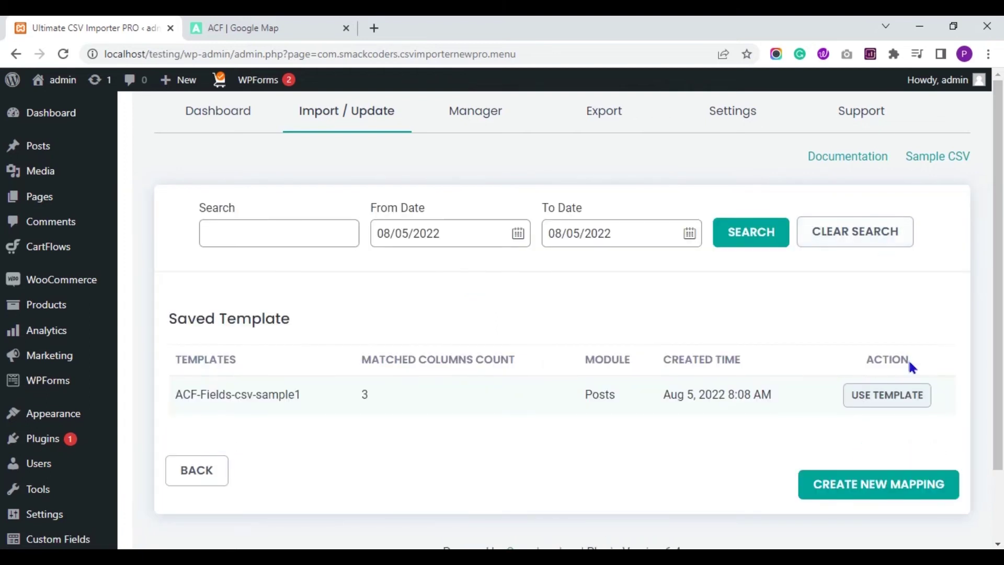
left_click(881, 489)
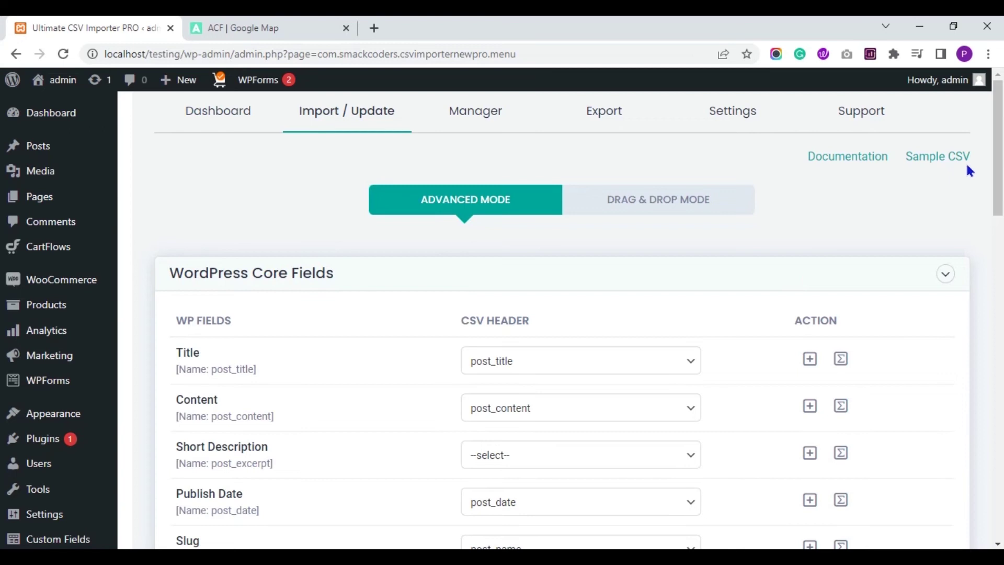
- Under ACF Group Fields, map group_googlemap_field to its matching CSV column
scroll(1000, 172, "down", 1)
left_click_drag(1000, 172, 1000, 211)
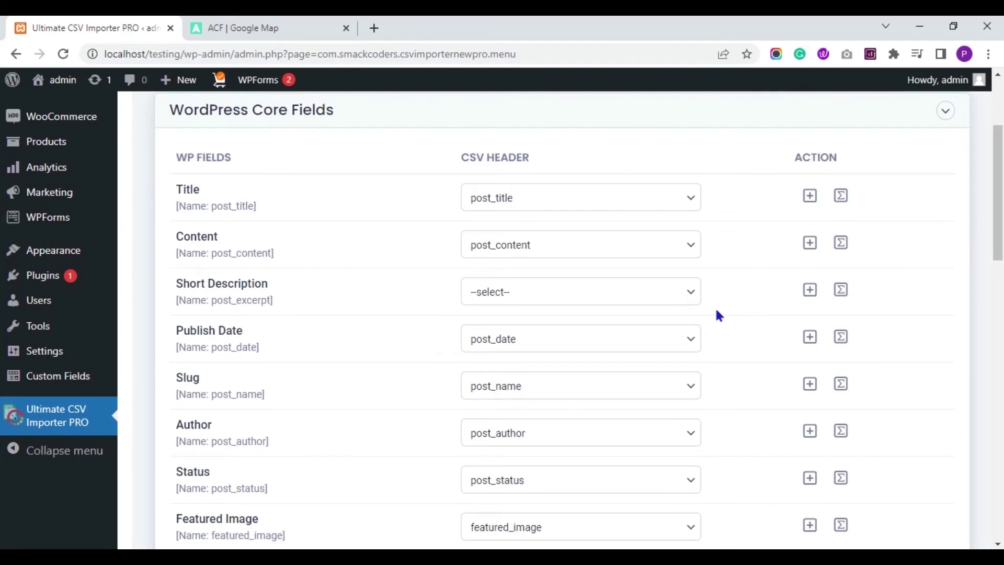
left_click_drag(1000, 212, 4, 343)
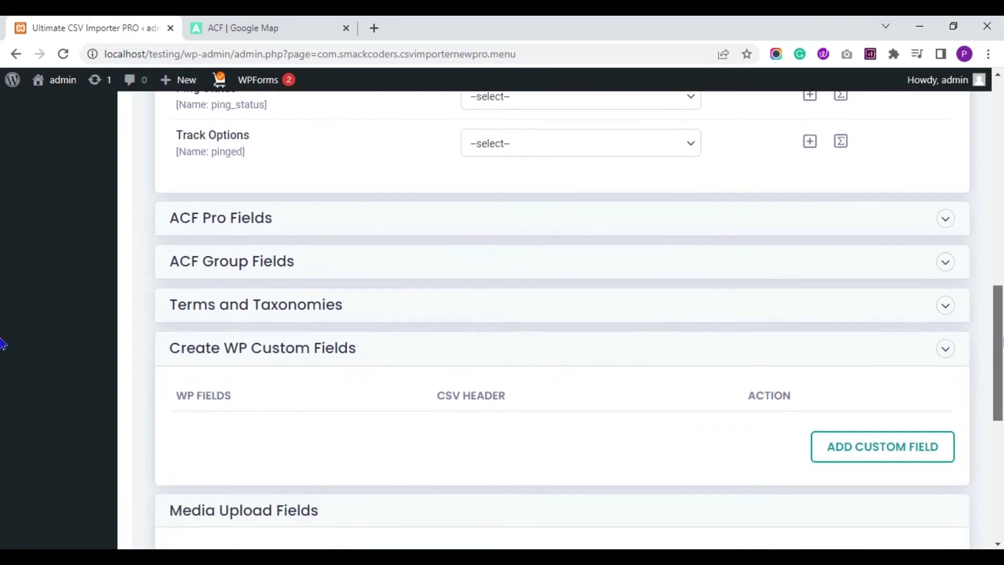
left_click(945, 221)
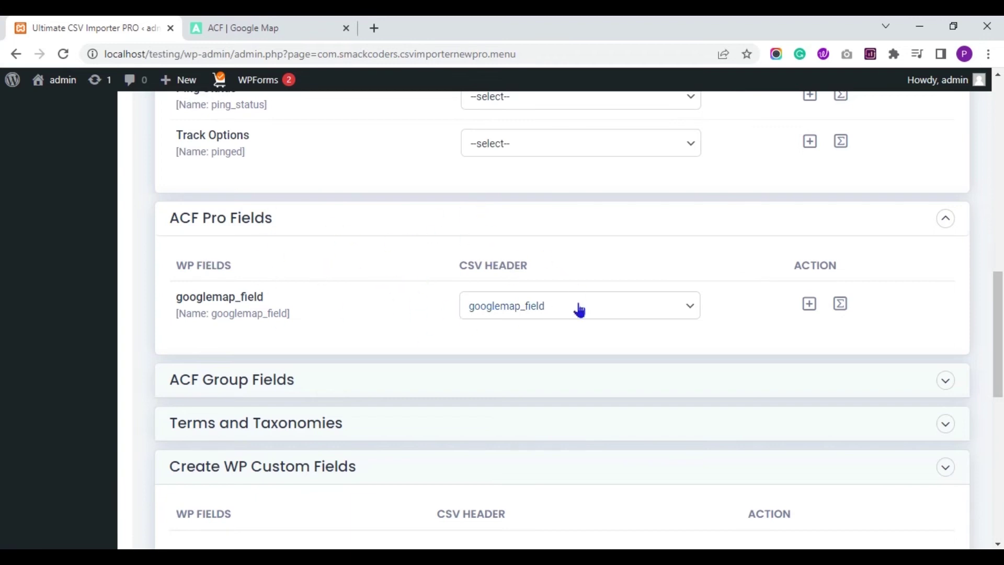
left_click_drag(1000, 310, 999, 347)
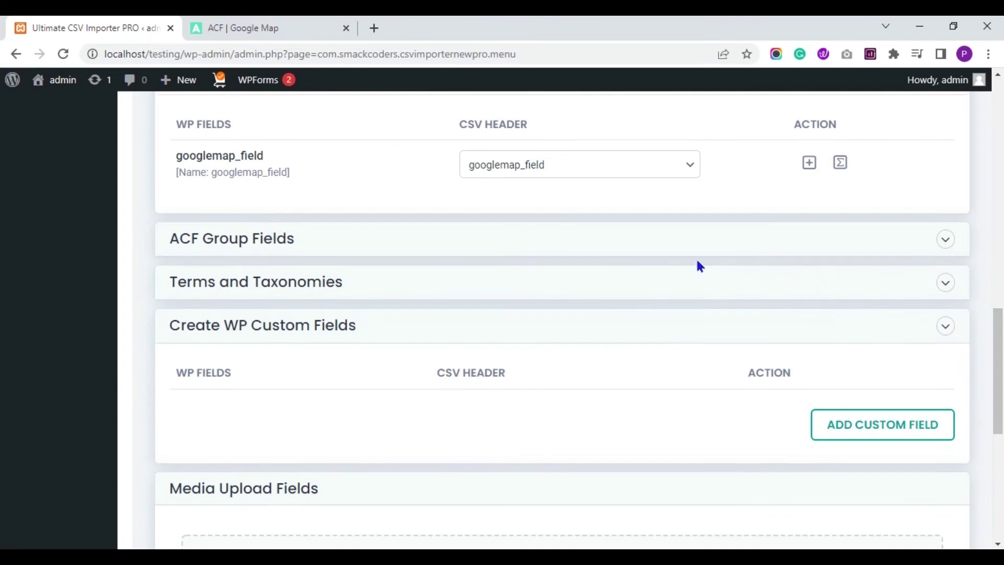
left_click(945, 239)
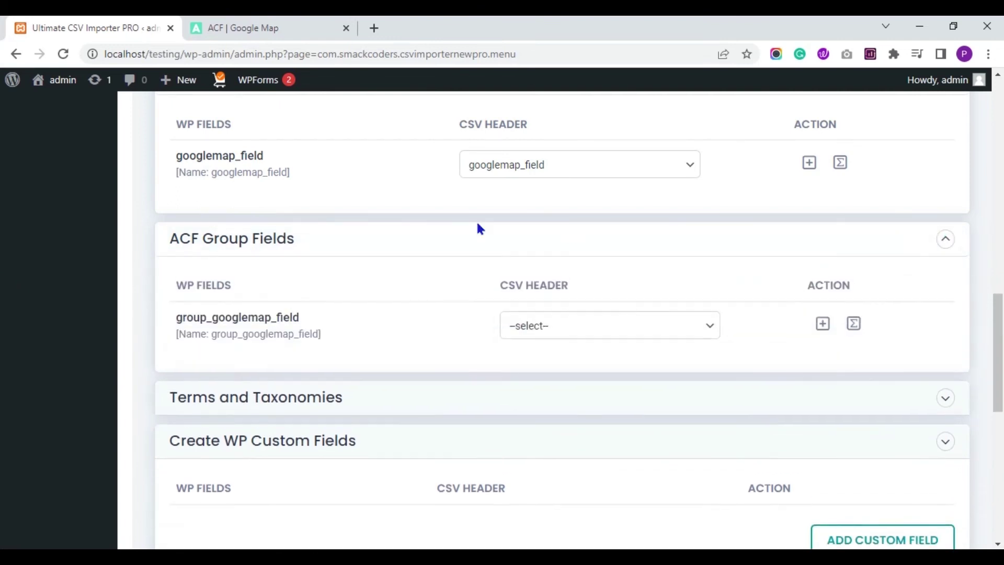
left_click(577, 327)
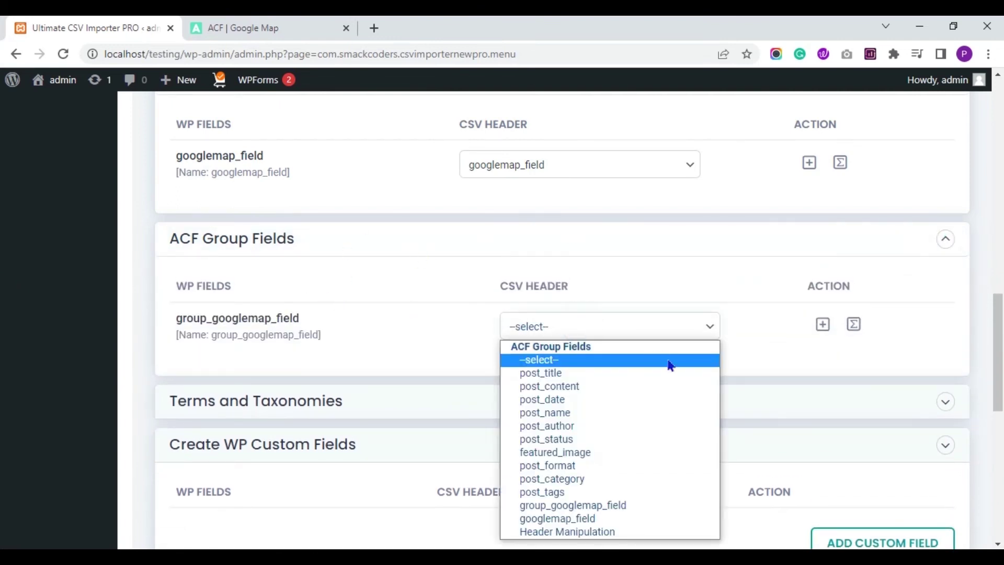
left_click(633, 507)
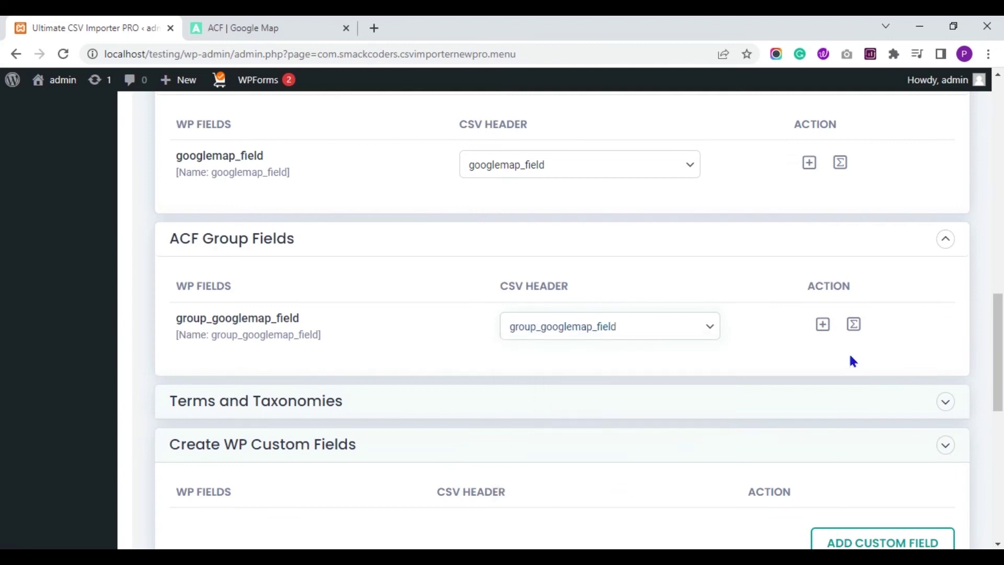
- Under Terms and Taxonomies, map post_tag to the post_tags column
scroll(853, 362, "down", 2)
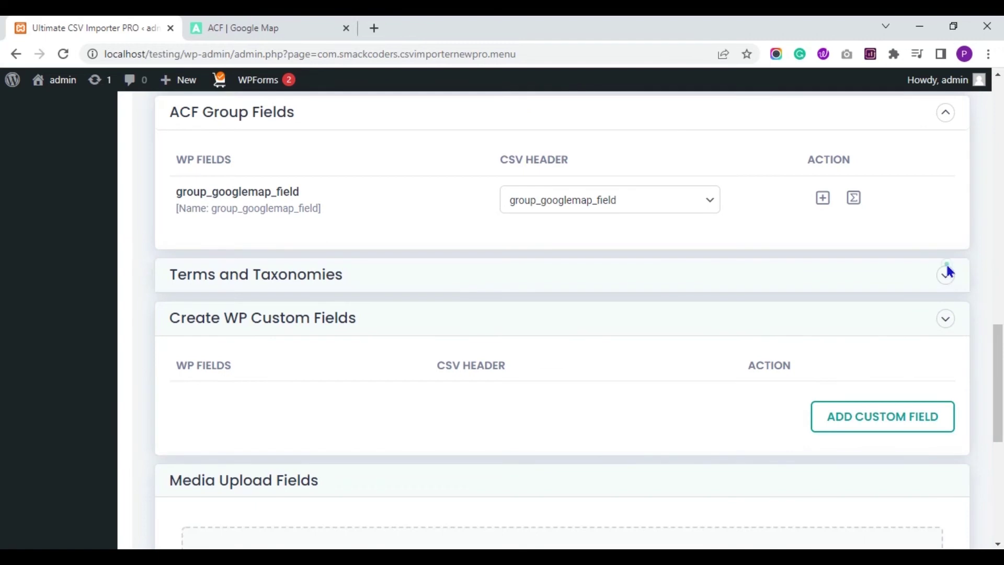
left_click(947, 273)
left_click(636, 410)
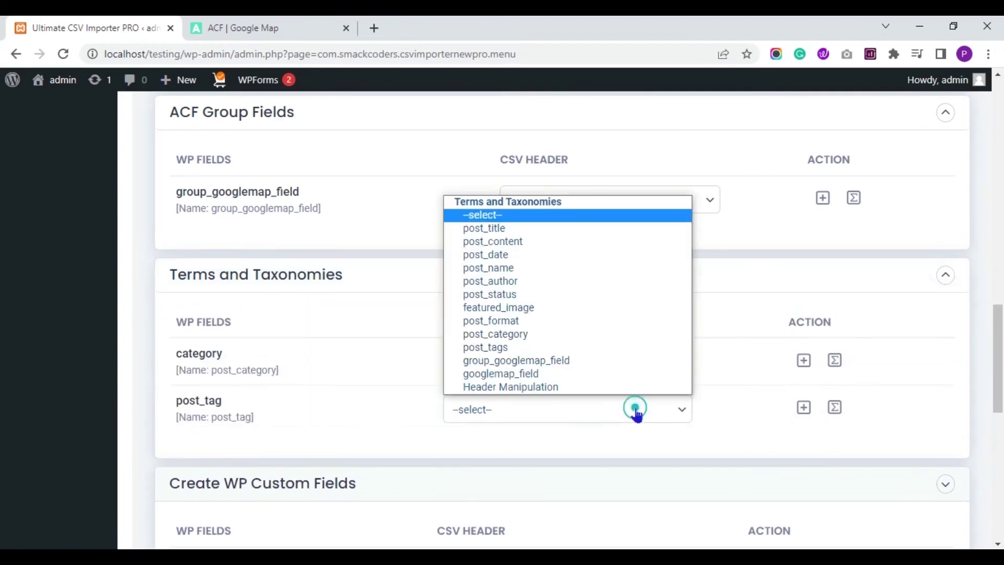
left_click(619, 349)
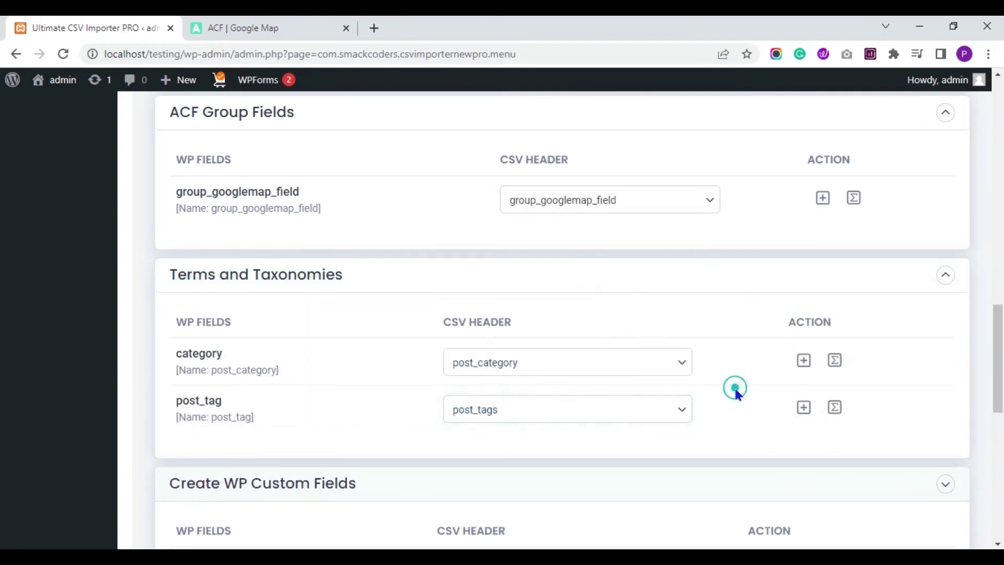
scroll(3, 361, "down", 1)
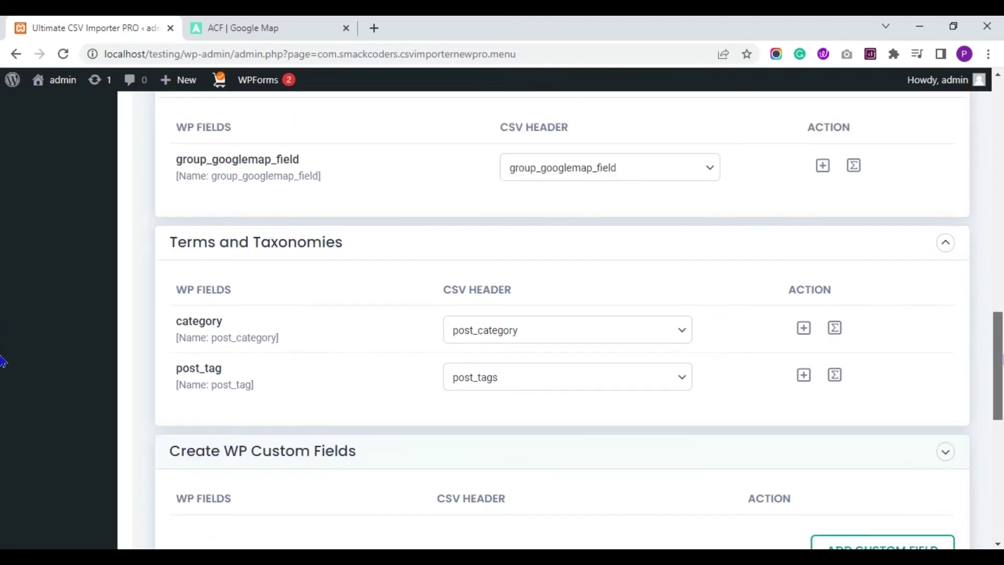
scroll(2, 361, "down", 10)
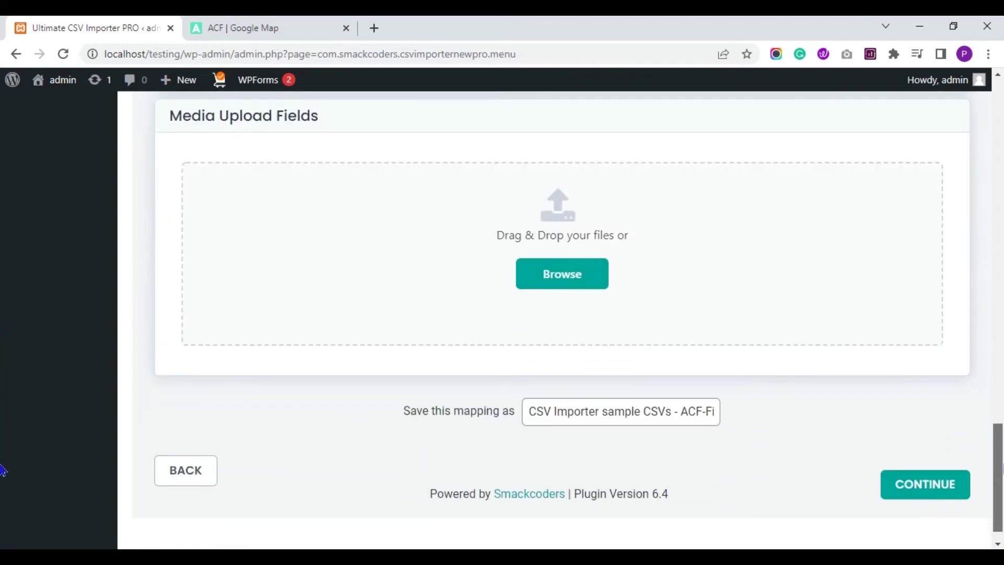
scroll(2, 470, "down", 1)
- Name the mapping acf-googlemap-import and continue to the media handling step
left_click(688, 384)
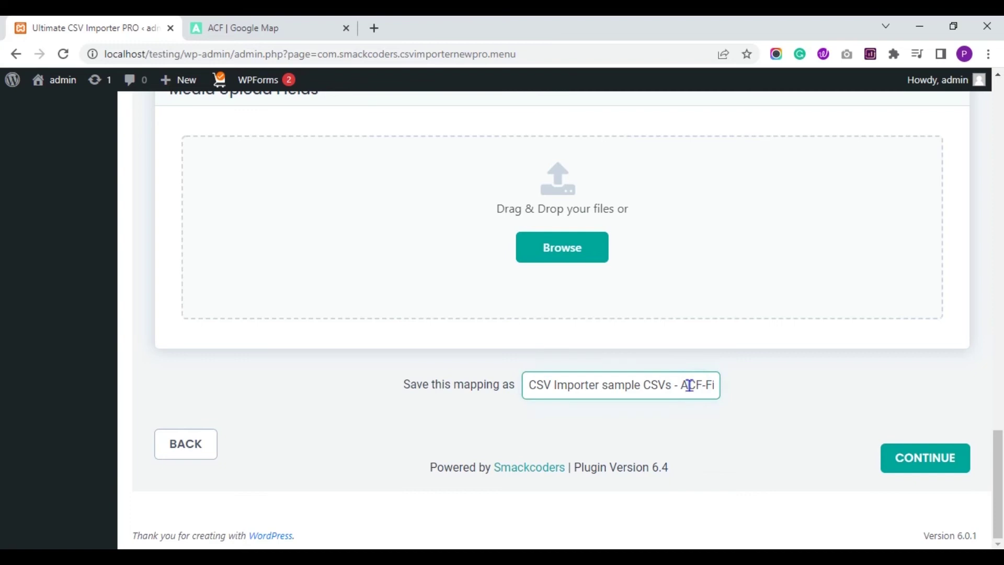
key("ctrl+a")
key("BackSpace")
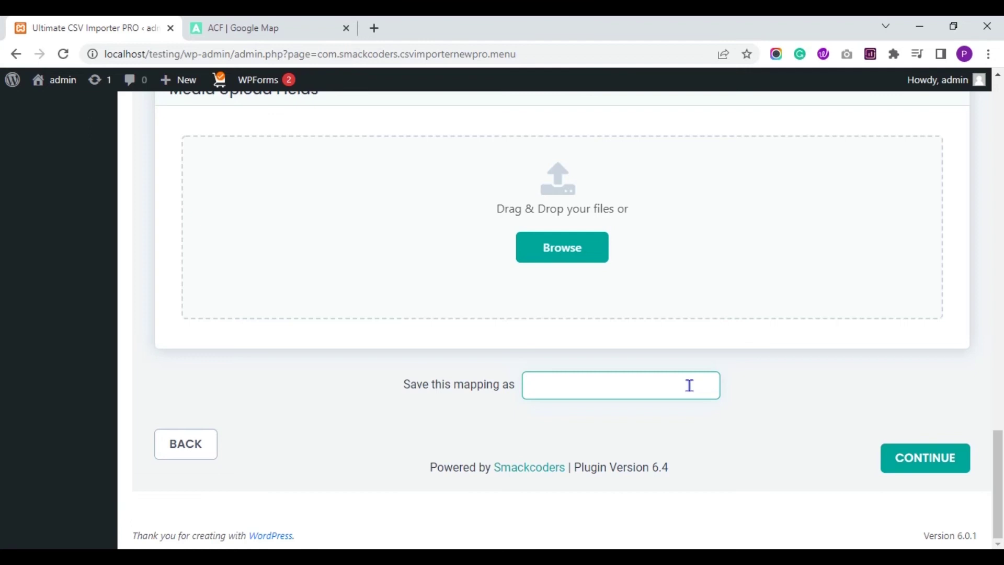
type("ac")
type("f-googlmap")
type("map-")
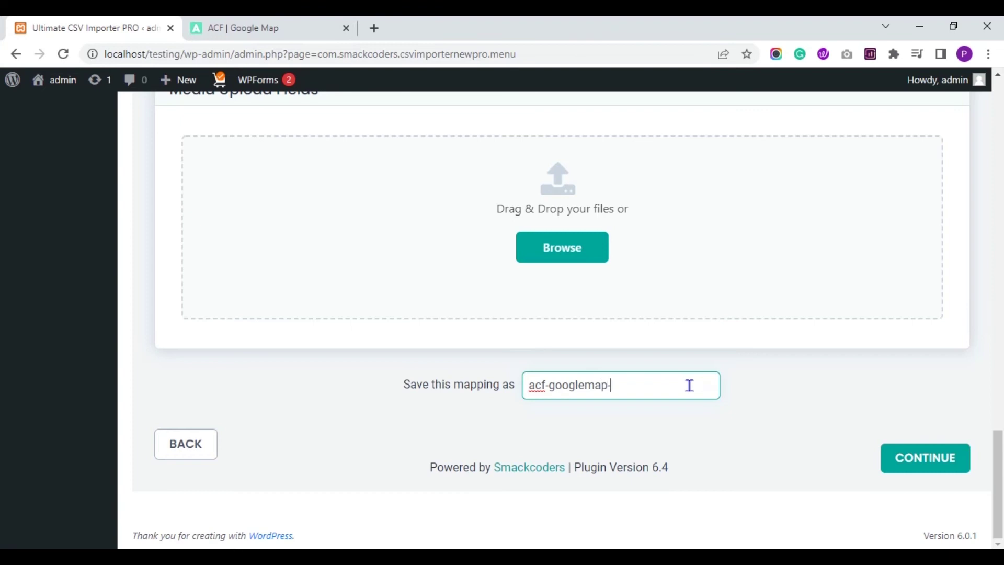
type("import")
left_click(749, 390)
left_click(917, 460)
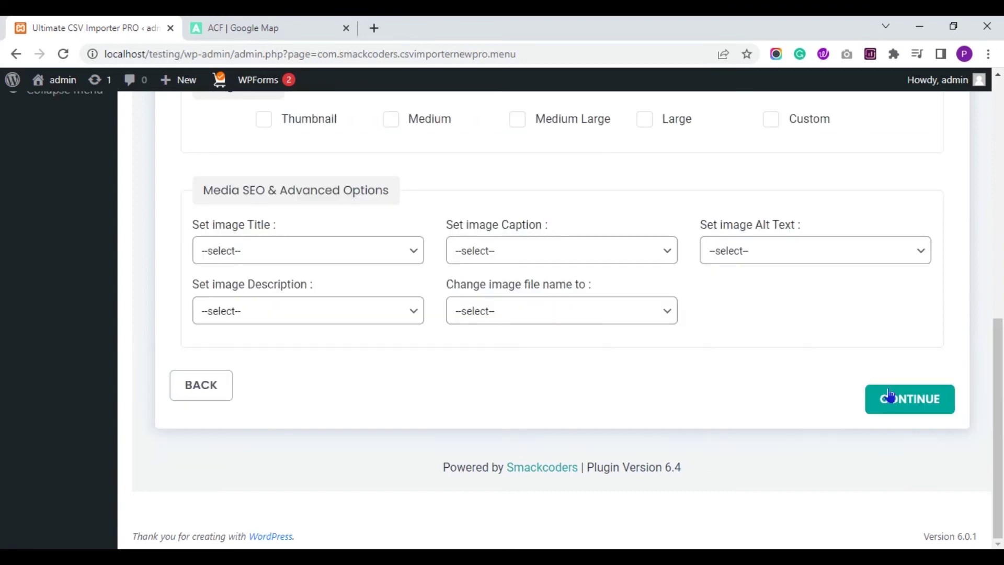
- Leave the Featured Image Media Handling options at their defaults and continue to import configuration
left_click_drag(993, 345, 987, 143)
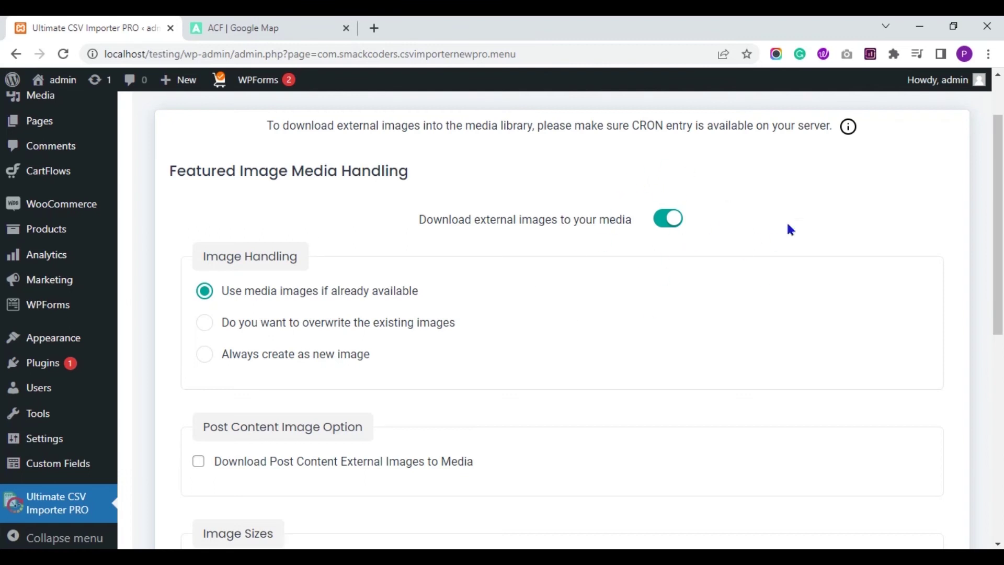
left_click_drag(997, 180, 997, 383)
left_click(948, 409)
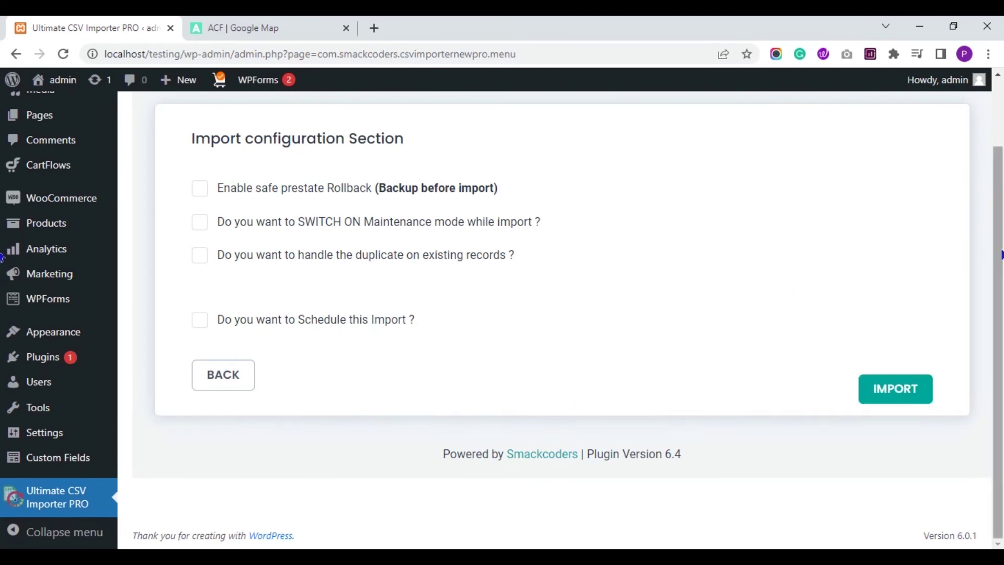
- Leave 'Schedule this Import' unchecked and import both ACF-Fields-csv-sample.csv records to 100% completion
left_click_drag(998, 254, 998, 195)
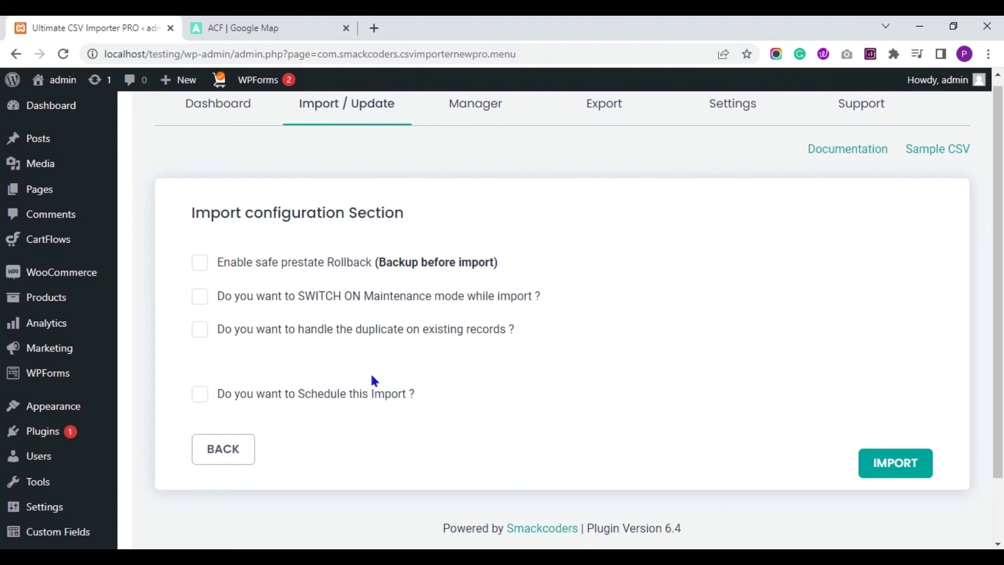
left_click(200, 394)
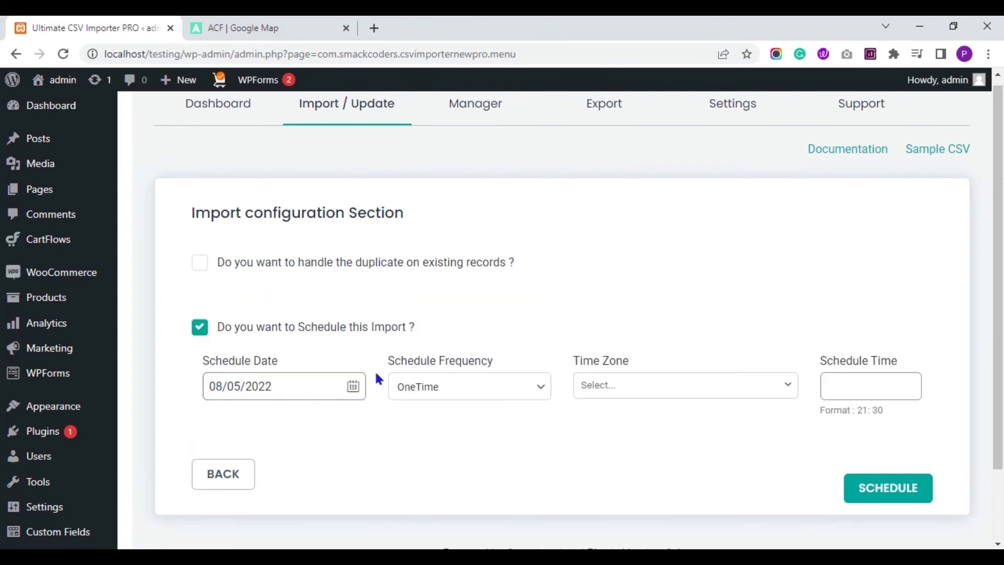
left_click(195, 334)
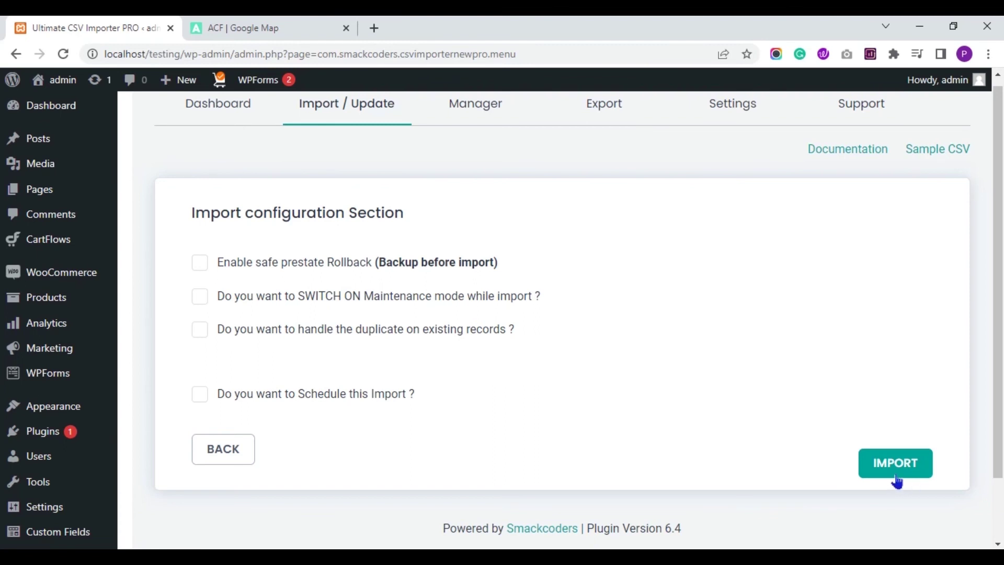
left_click(907, 476)
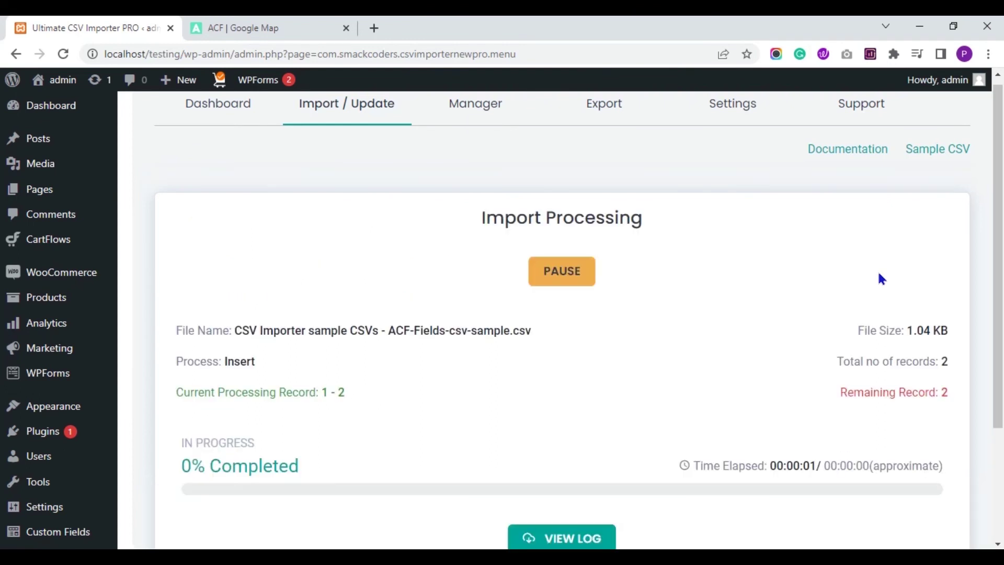
scroll(562, 314, "down", 2)
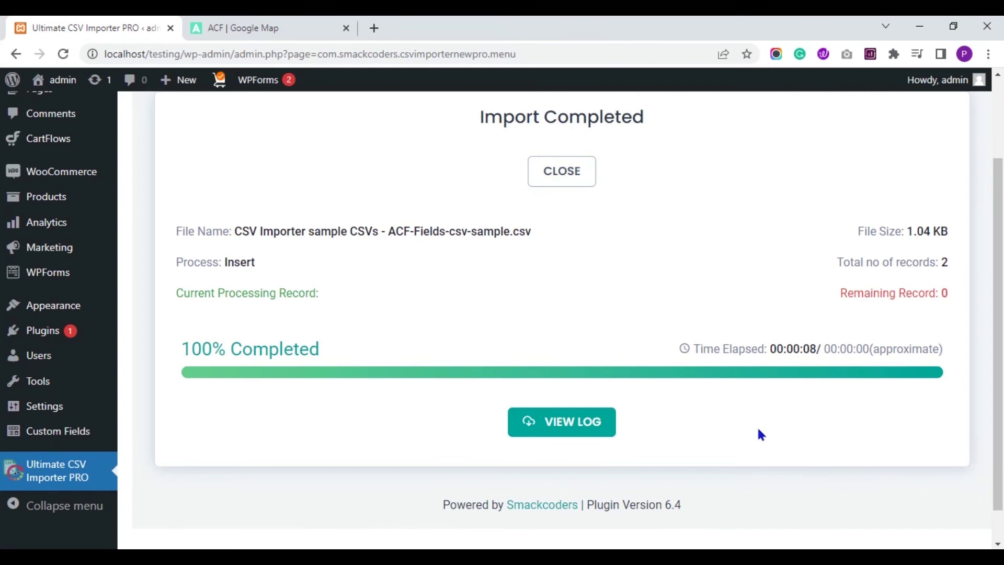
- Open the import log, then open both inserted posts' Admin View edit pages in new tabs
left_click(591, 433)
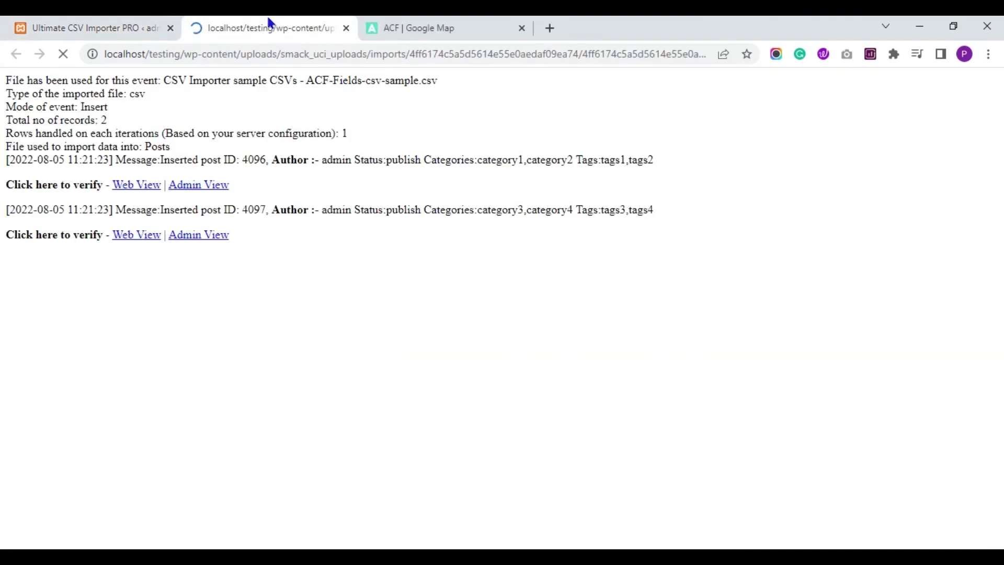
left_click(202, 186)
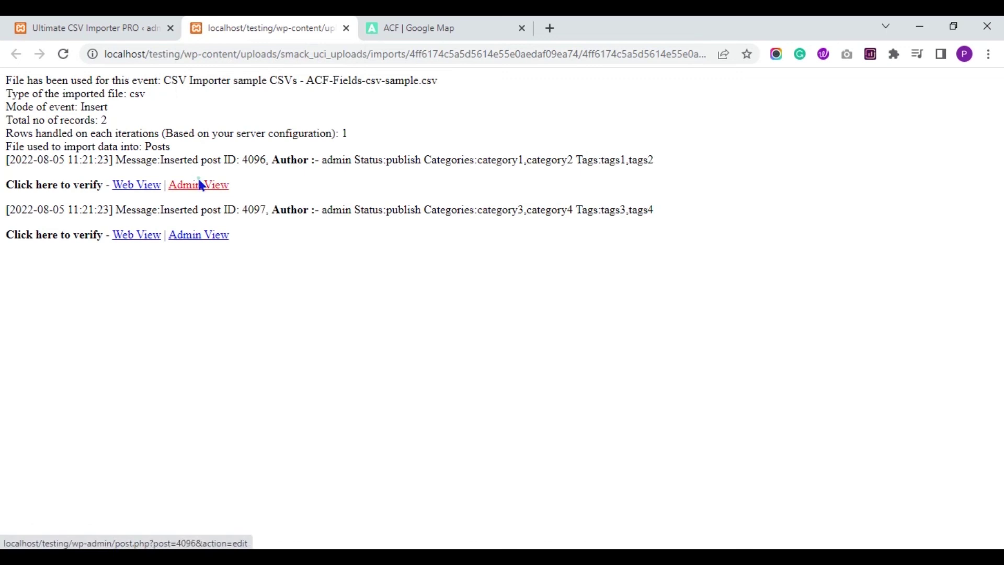
right_click(202, 185)
left_click(210, 187)
right_click(216, 232)
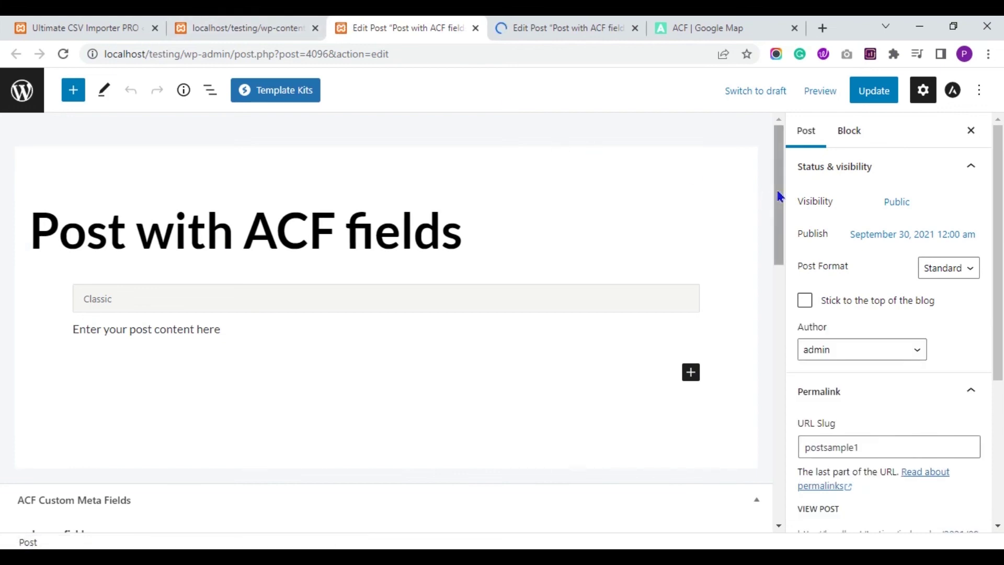
- Check the first post's London map in ACF Custom Meta Fields, then view the second post's Burj Khalifa group_googlemap_field
left_click_drag(774, 191, 774, 194)
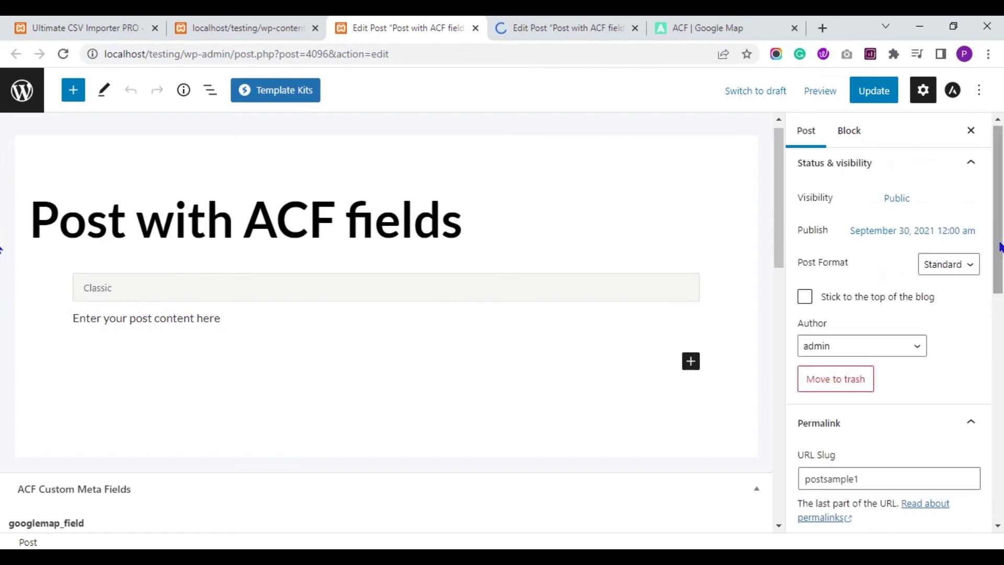
left_click_drag(1000, 247, 1000, 349)
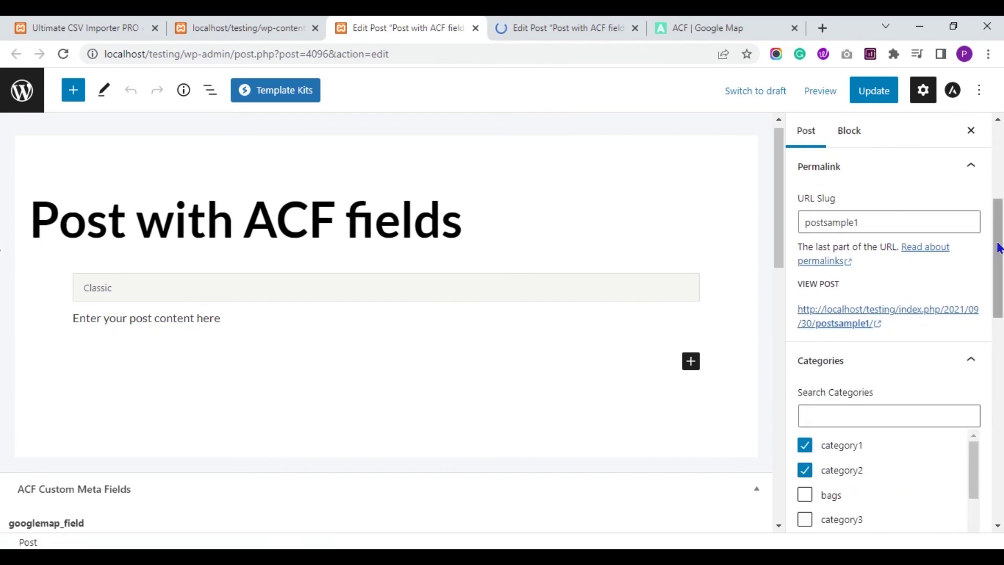
left_click_drag(999, 247, 1000, 399)
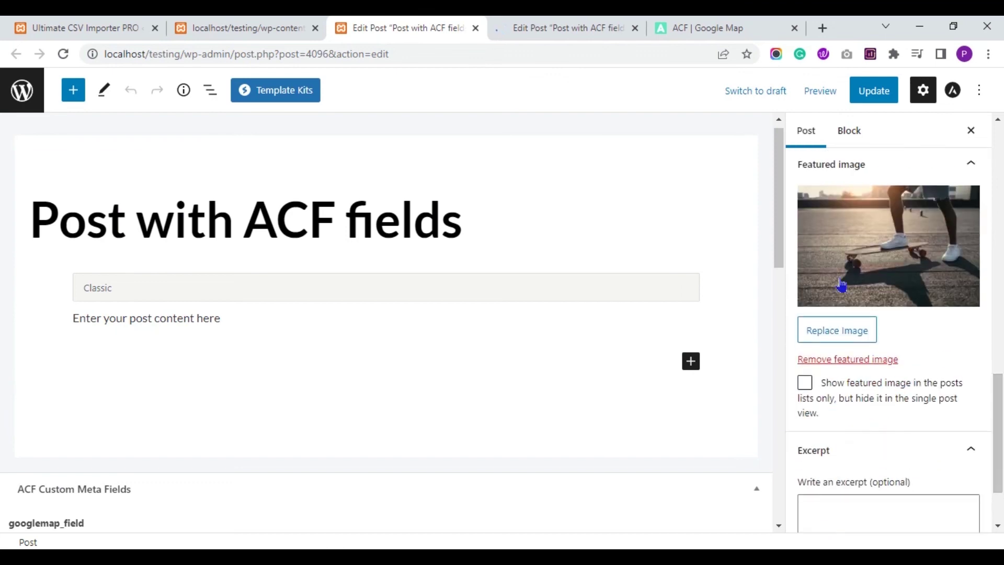
left_click_drag(782, 227, 800, 333)
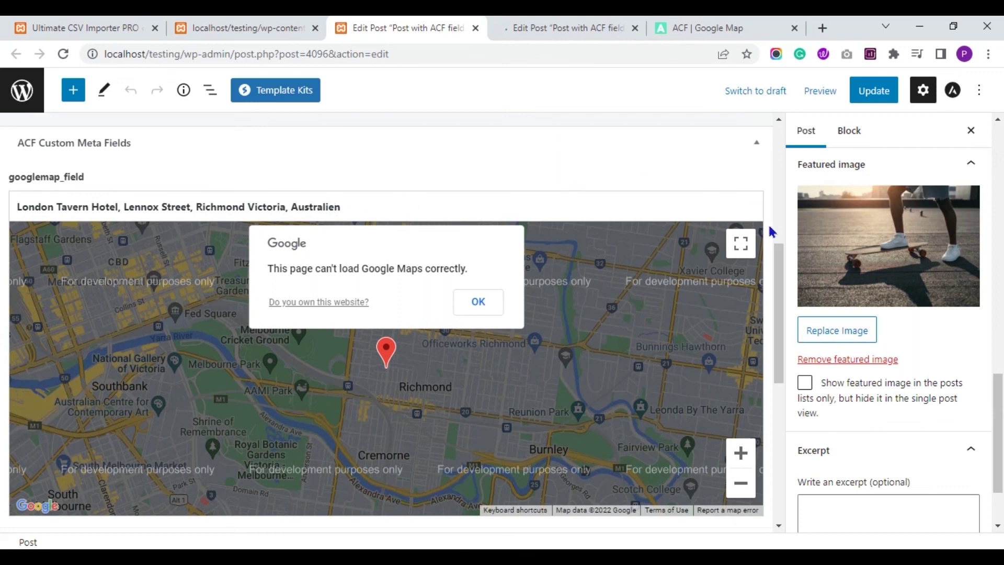
left_click_drag(782, 280, 784, 385)
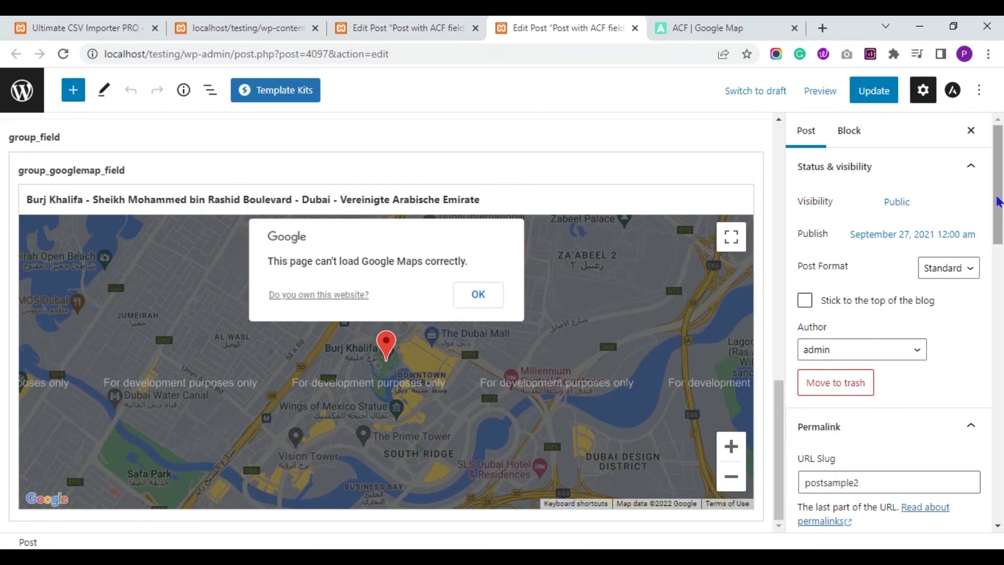
left_click_drag(998, 202, 2, 186)
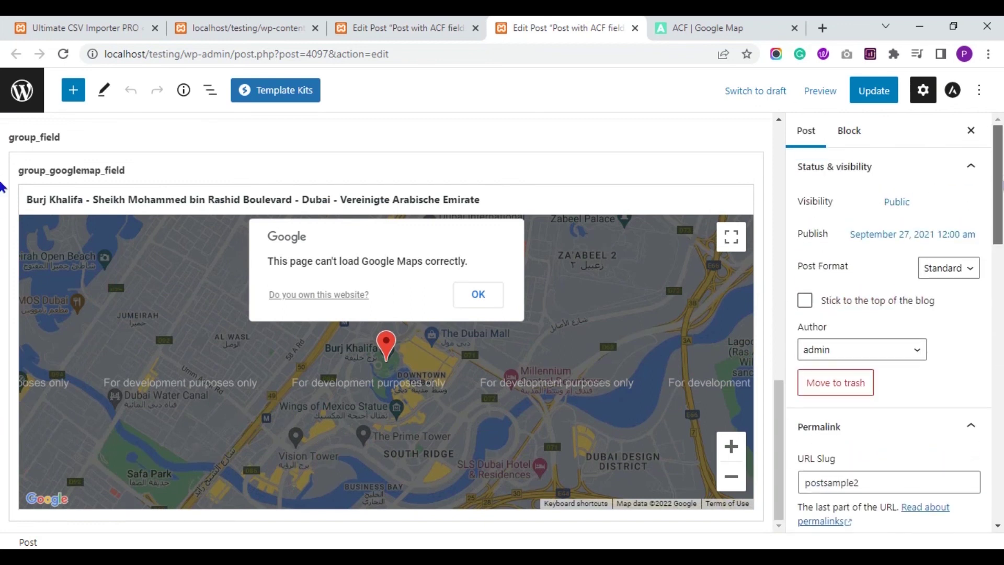